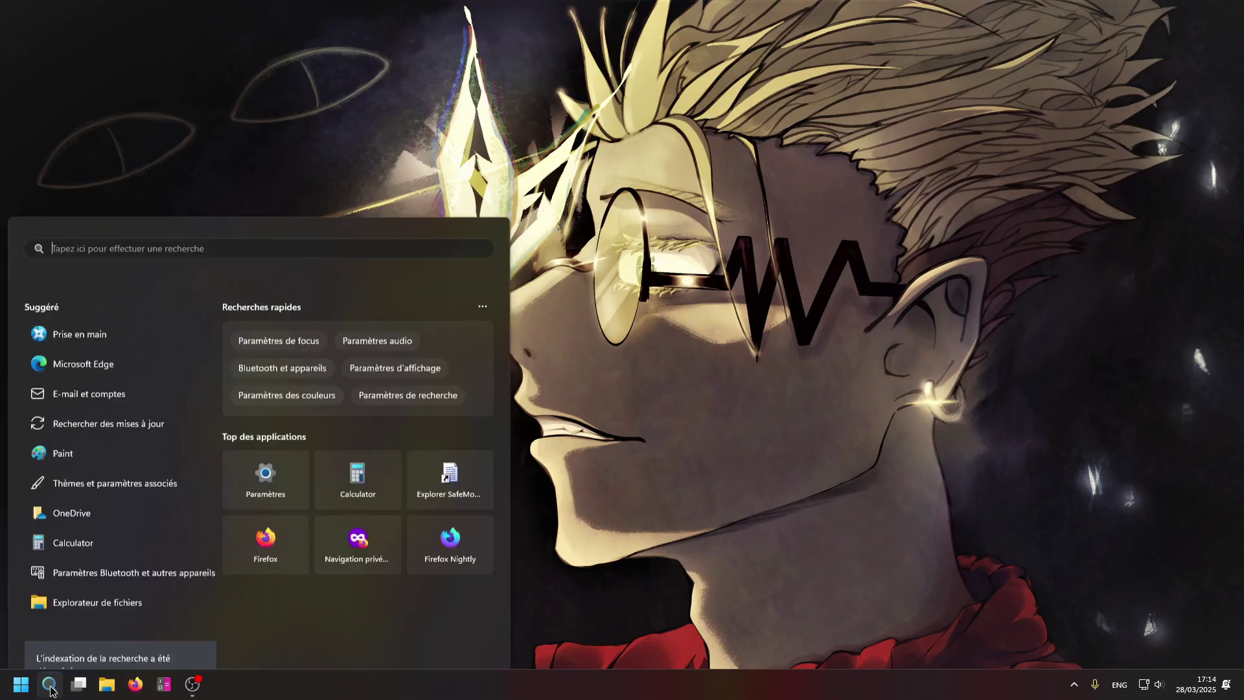
# Search for and open the DimCE application
pyautogui.write('dimce')
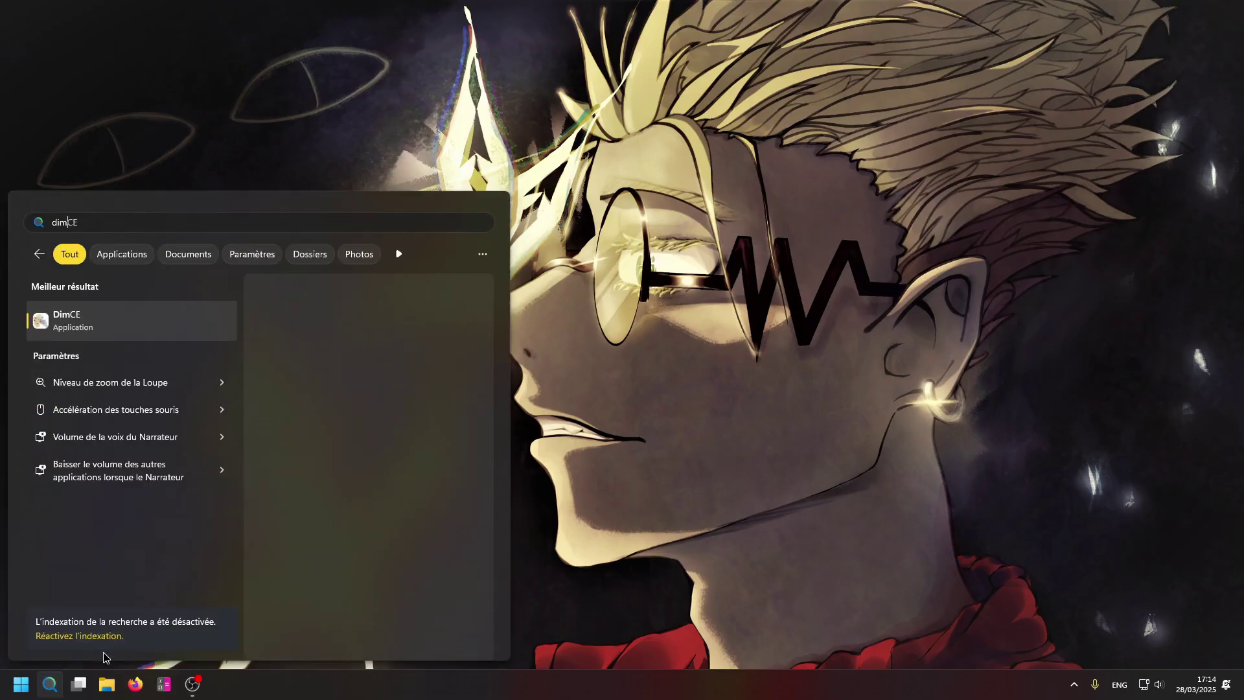
pyautogui.click(88, 332)
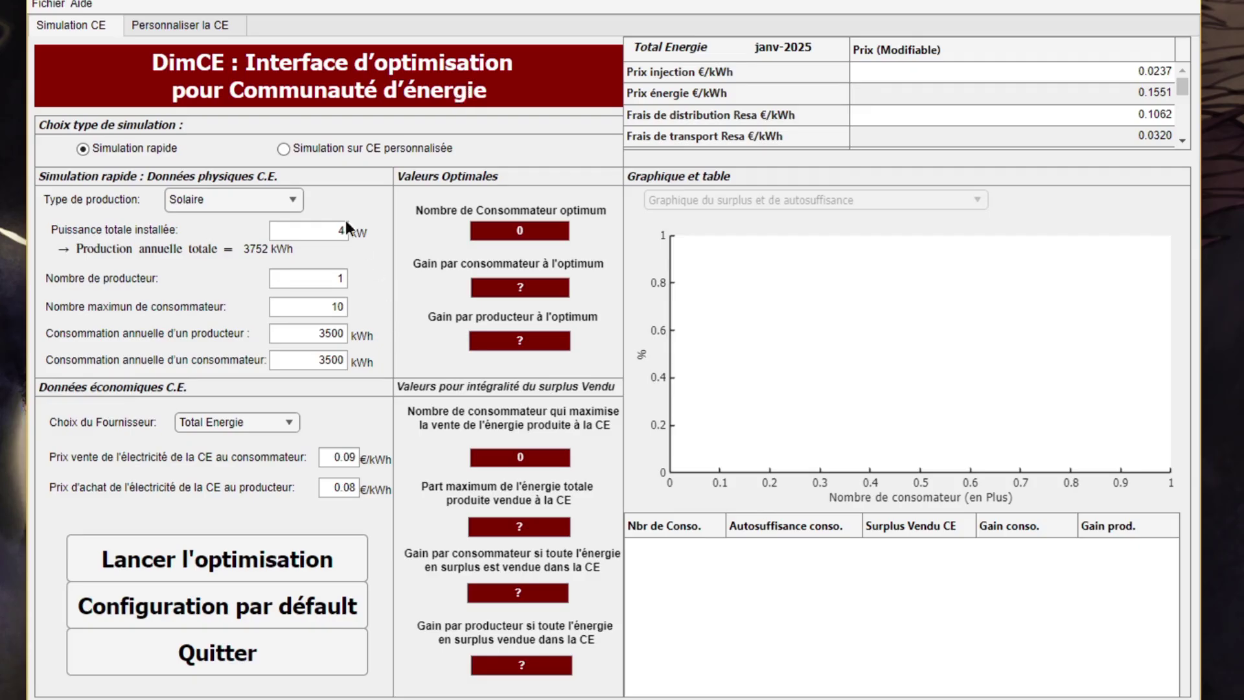
# Review the quick simulation inputs: production type, installed power, producer and maximum consumer counts, and both annual consumption fields
pyautogui.click(218, 197)
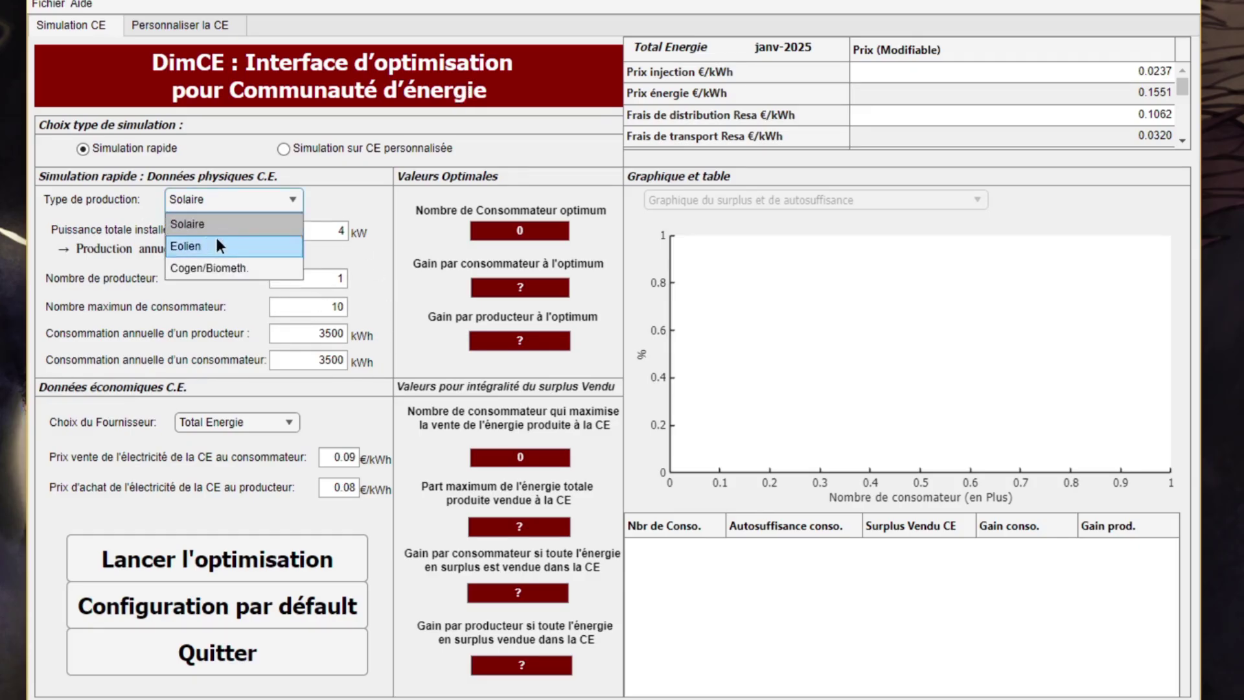
pyautogui.click(218, 222)
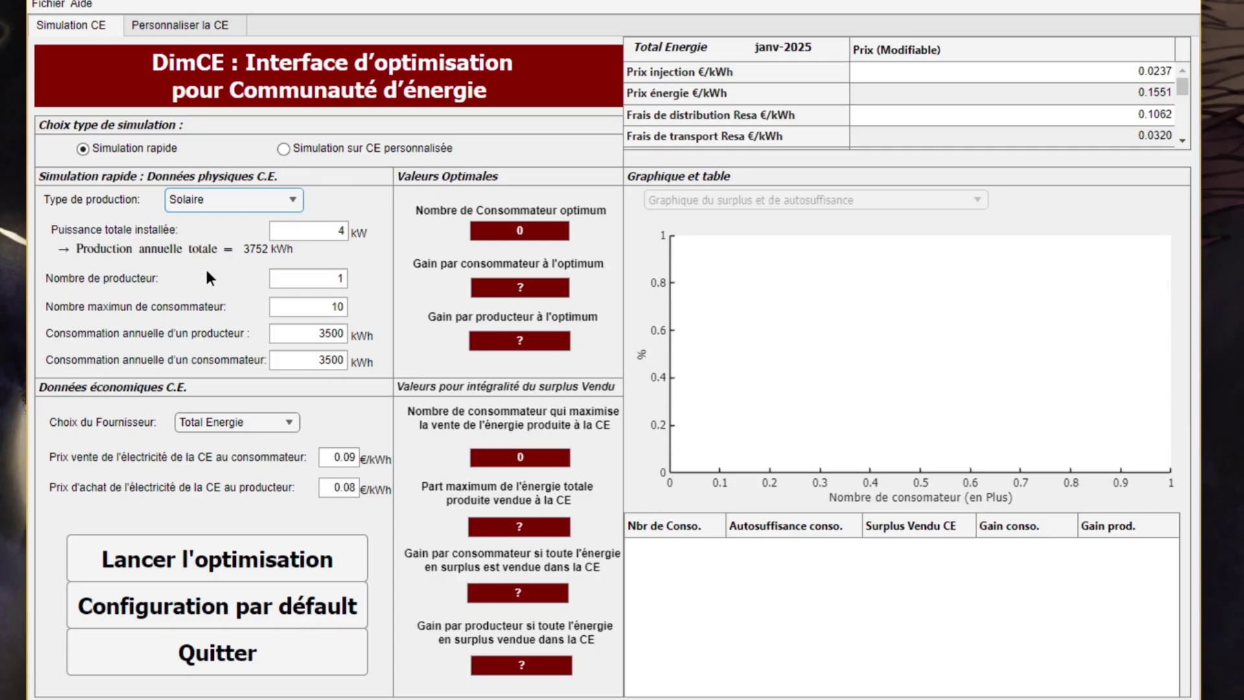
pyautogui.doubleClick(341, 231)
pyautogui.doubleClick(332, 281)
pyautogui.doubleClick(338, 306)
pyautogui.click(320, 337)
pyautogui.click(322, 279)
pyautogui.click(331, 275)
pyautogui.doubleClick(333, 277)
pyautogui.click(334, 339)
pyautogui.click(347, 358)
pyautogui.click(213, 360)
pyautogui.click(334, 307)
# Run the optimisation for the quick simulation and confirm the launch
pyautogui.click(266, 562)
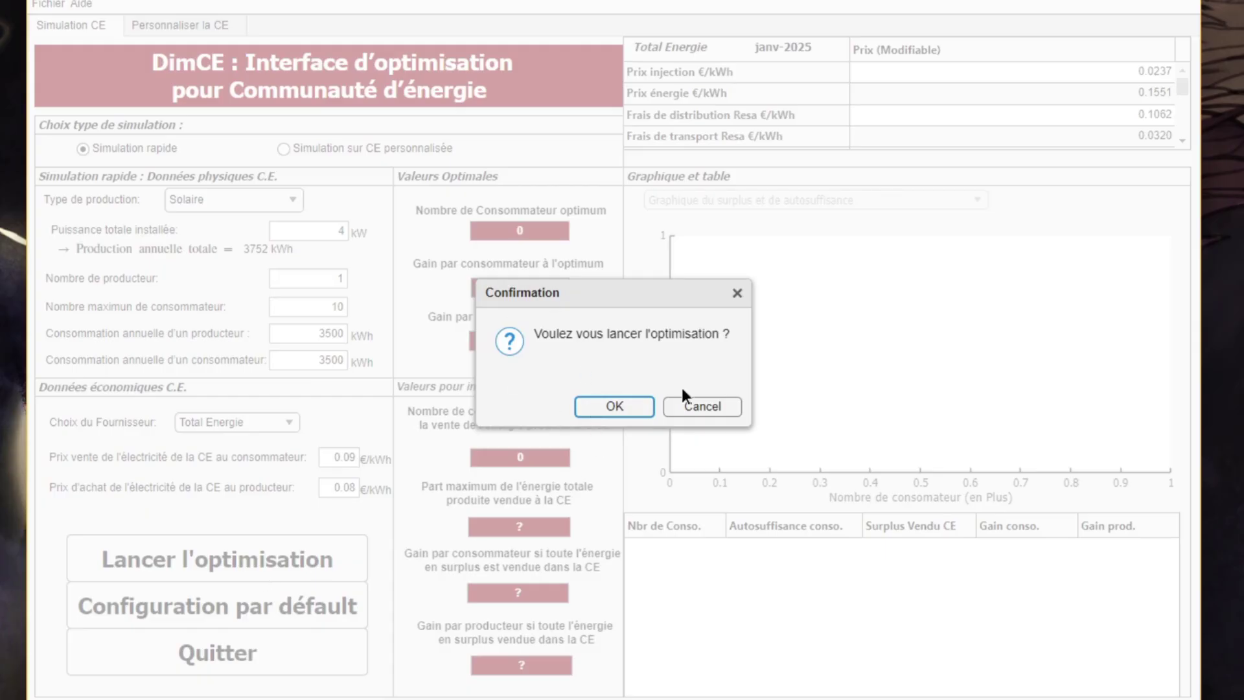
pyautogui.click(619, 400)
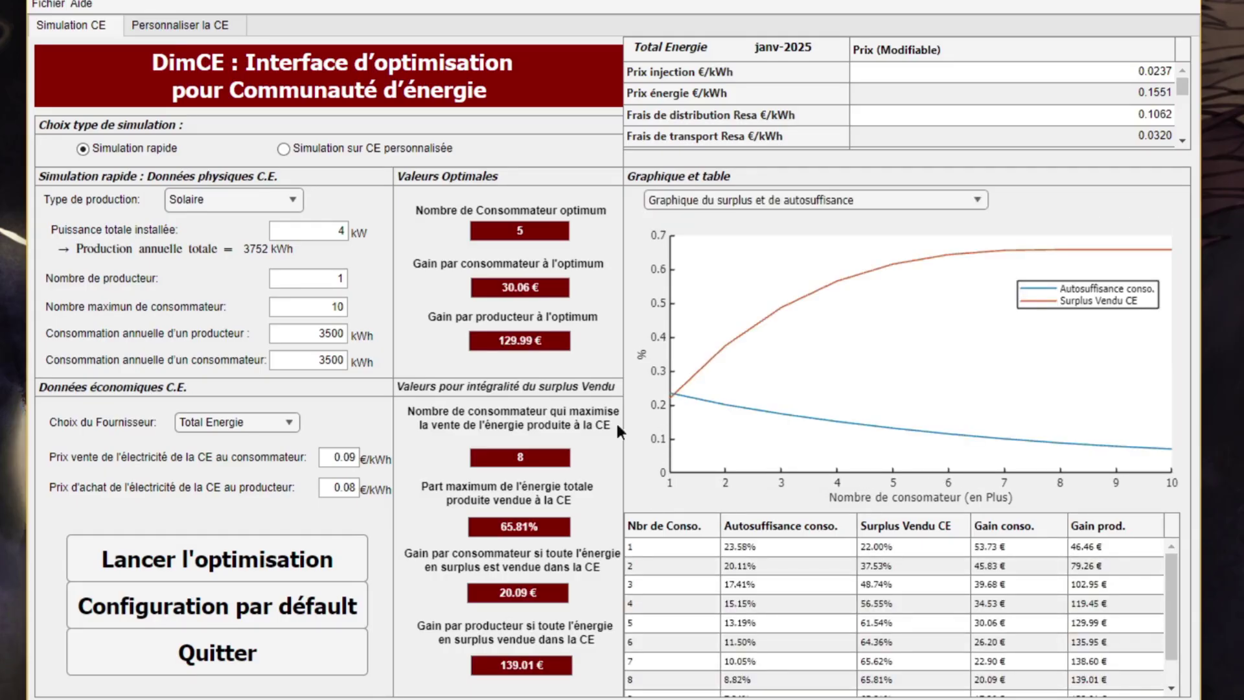
# Examine the self-sufficiency rates for one to five consumers in relation to the installed power and each consumer's annual consumption
pyautogui.doubleClick(339, 230)
pyautogui.click(767, 548)
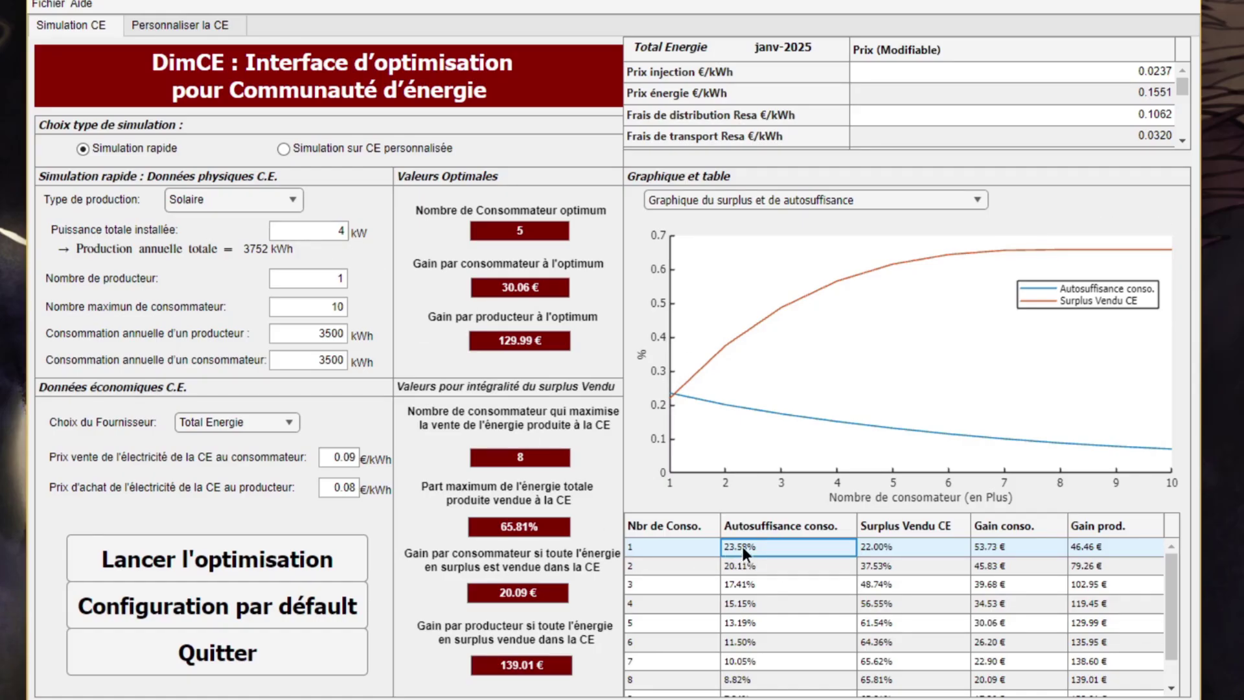
pyautogui.click(750, 566)
pyautogui.click(749, 587)
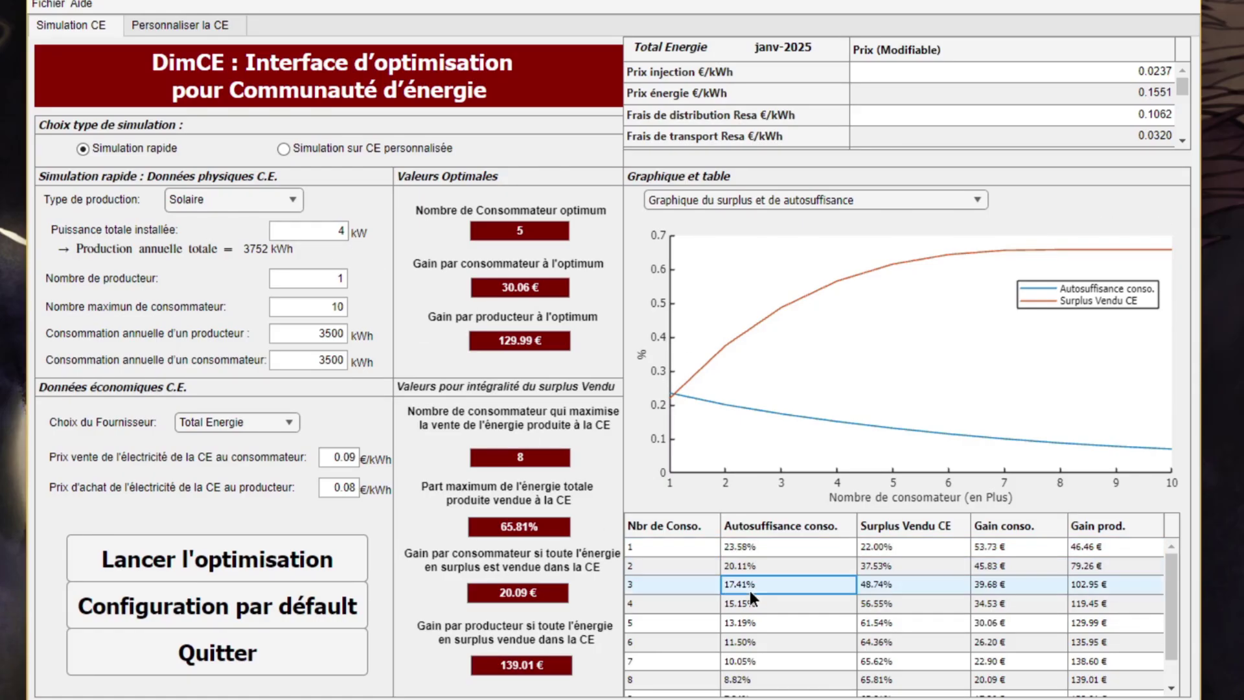
pyautogui.click(745, 603)
pyautogui.click(751, 552)
pyautogui.click(748, 565)
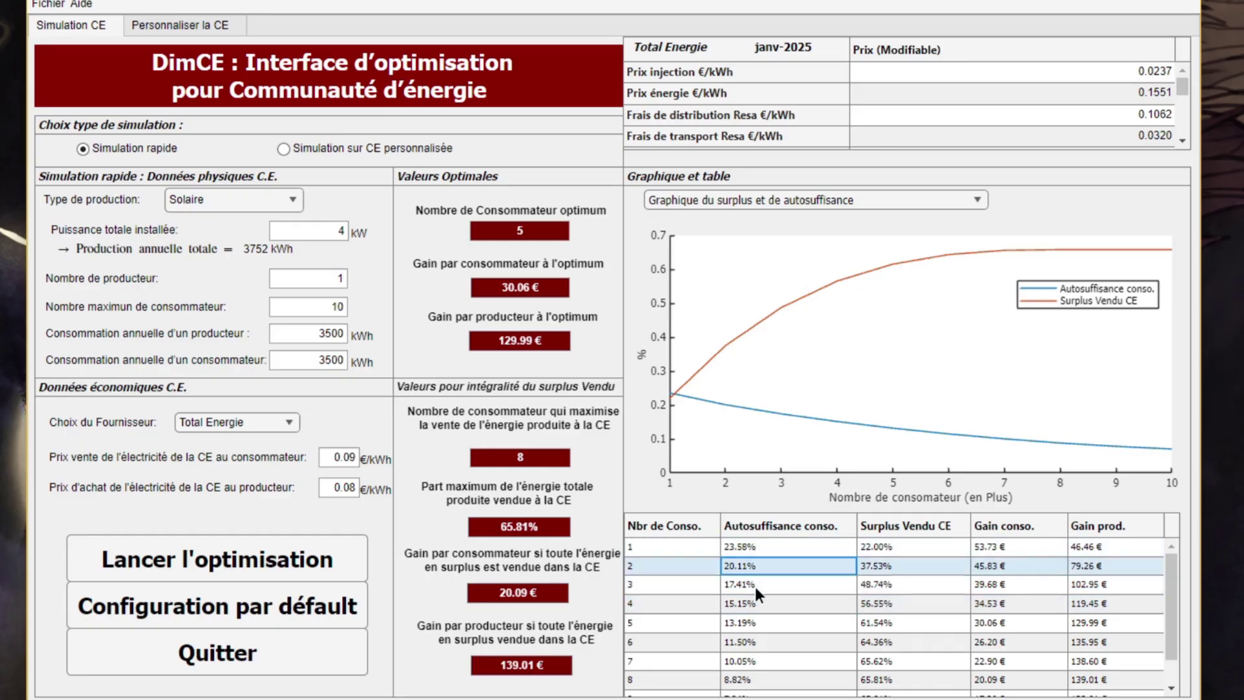
pyautogui.click(756, 586)
pyautogui.click(756, 601)
pyautogui.click(752, 621)
pyautogui.click(748, 584)
pyautogui.click(751, 603)
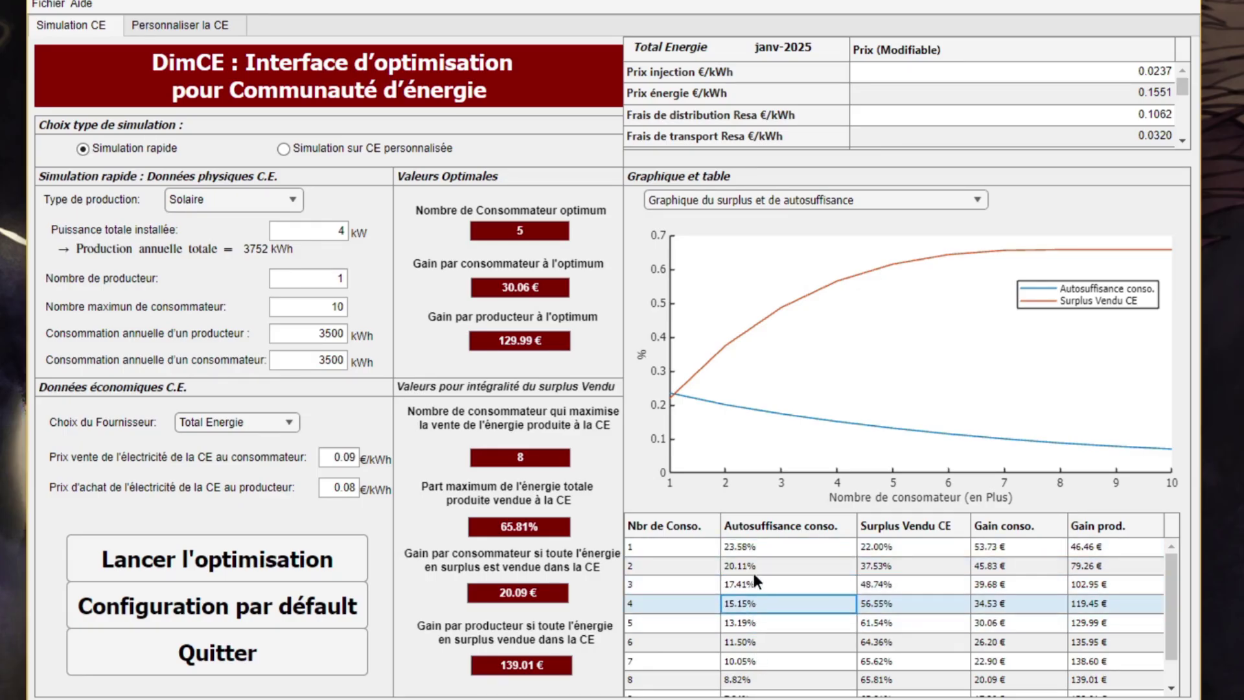
pyautogui.click(751, 548)
pyautogui.click(752, 566)
pyautogui.click(754, 585)
pyautogui.click(754, 602)
pyautogui.click(754, 622)
pyautogui.click(337, 360)
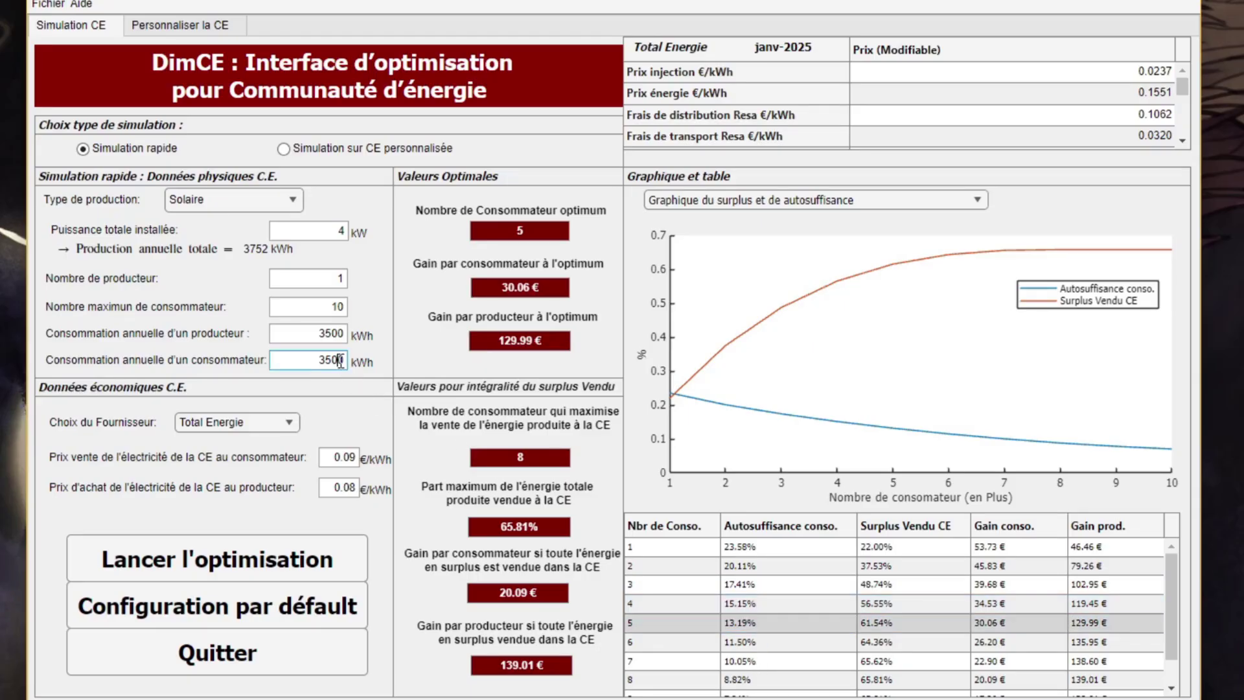
pyautogui.click(757, 550)
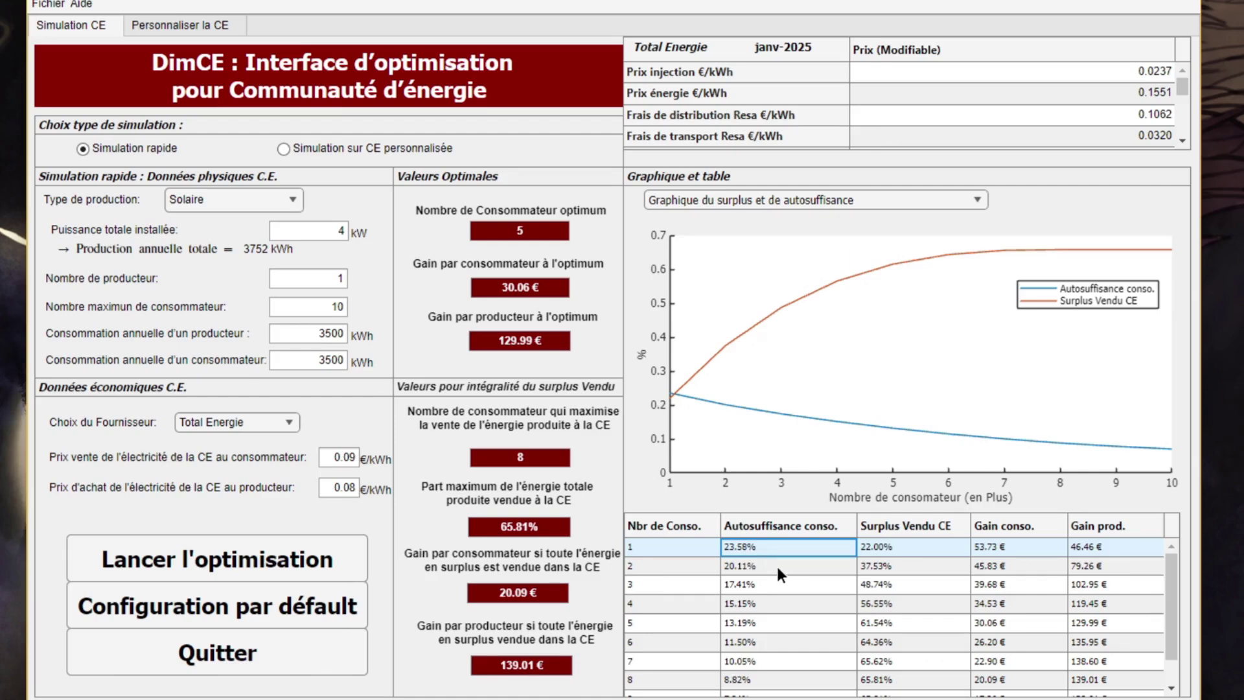
pyautogui.doubleClick(331, 360)
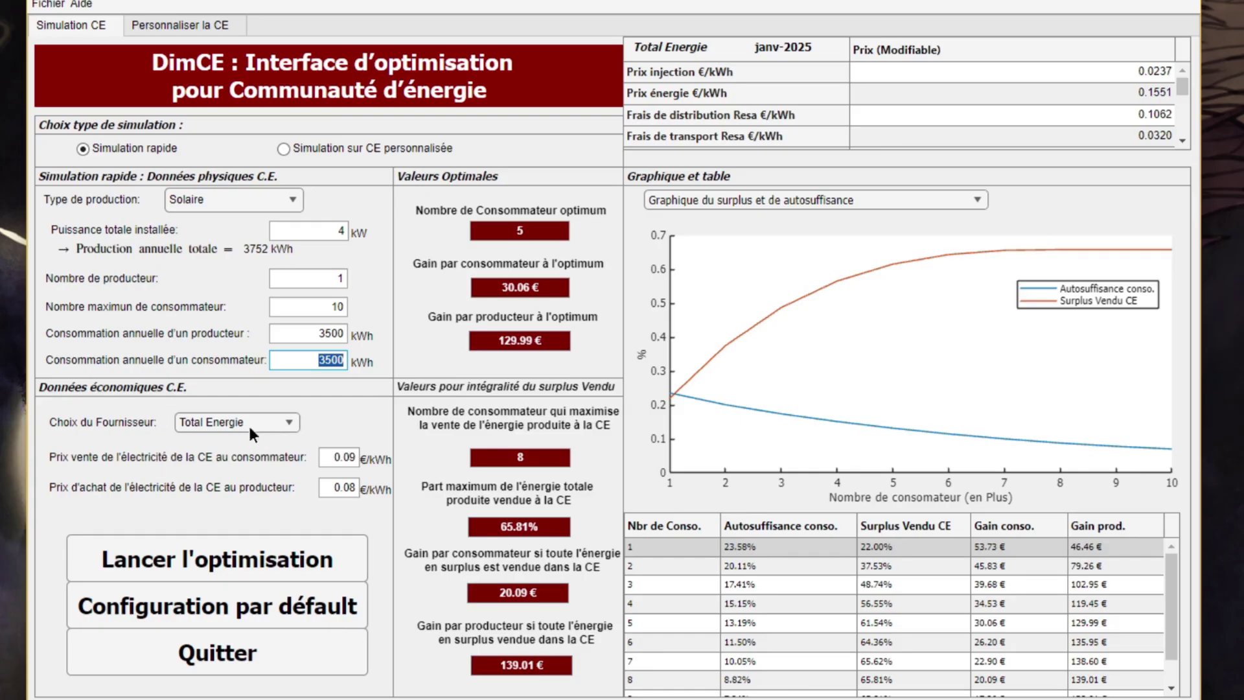
# Review the available suppliers and the community's electricity sale and purchase prices alongside the one-consumer results
pyautogui.click(278, 423)
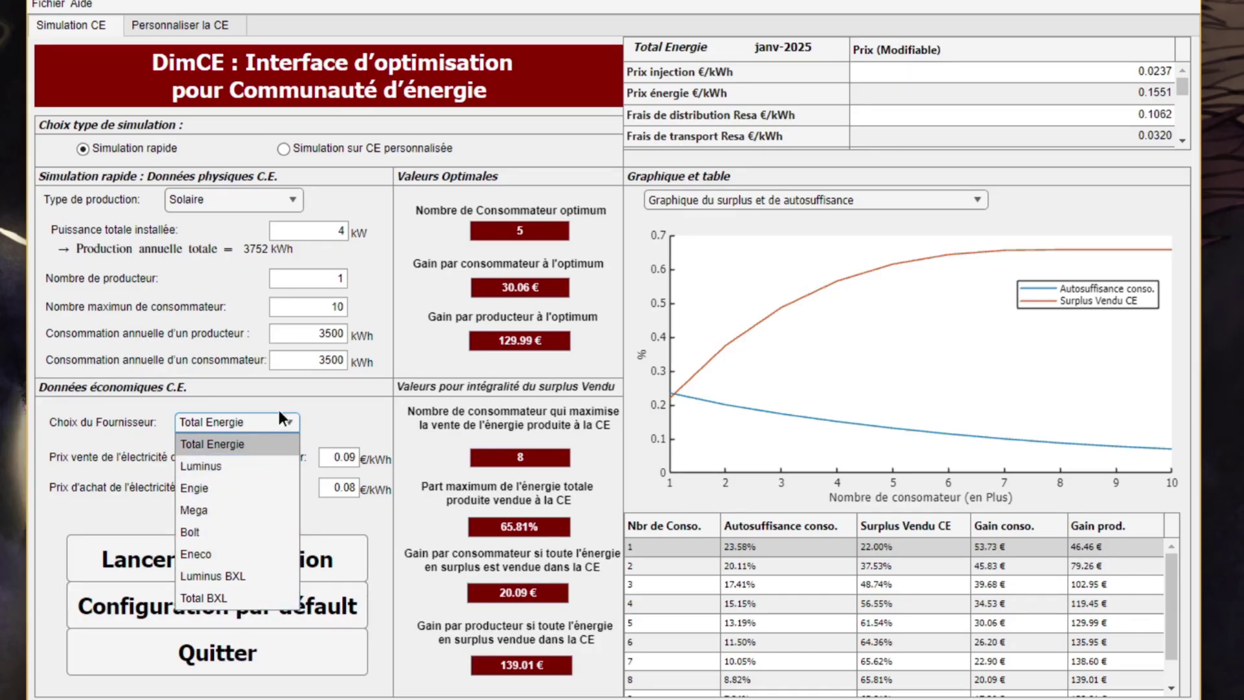
pyautogui.click(272, 425)
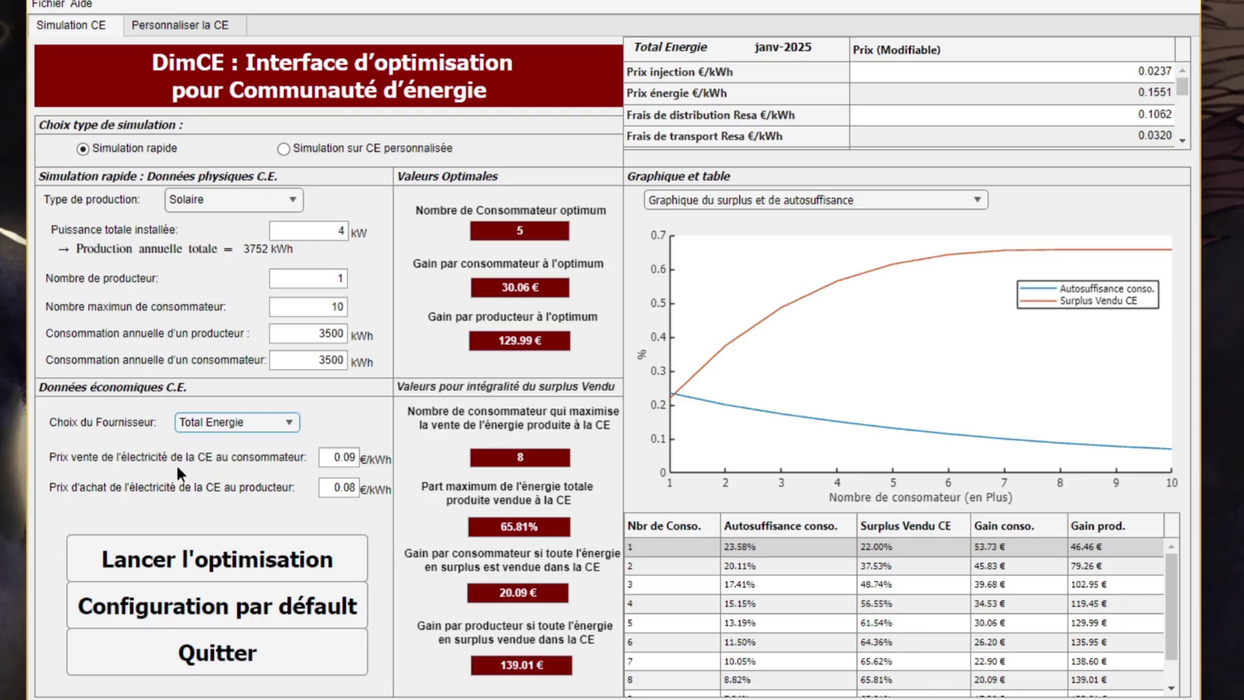
pyautogui.moveTo(350, 462); pyautogui.dragTo(334, 460)
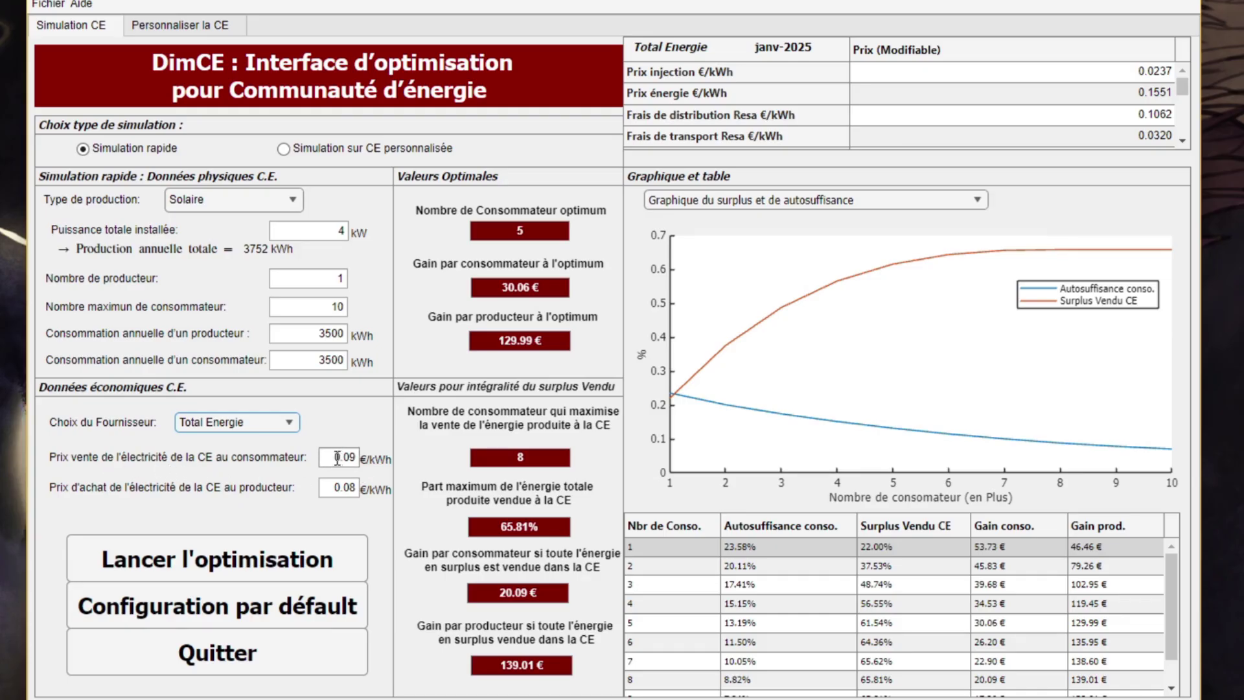
pyautogui.click(350, 487)
pyautogui.moveTo(355, 457); pyautogui.dragTo(339, 458)
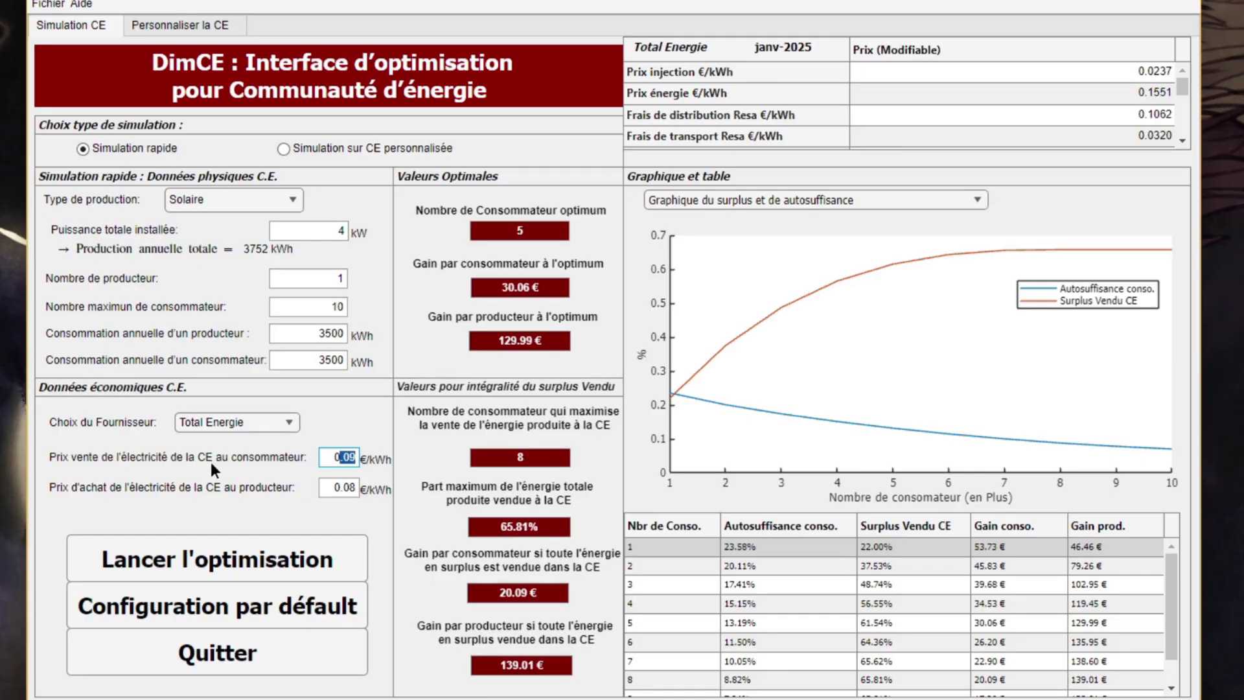
pyautogui.click(760, 547)
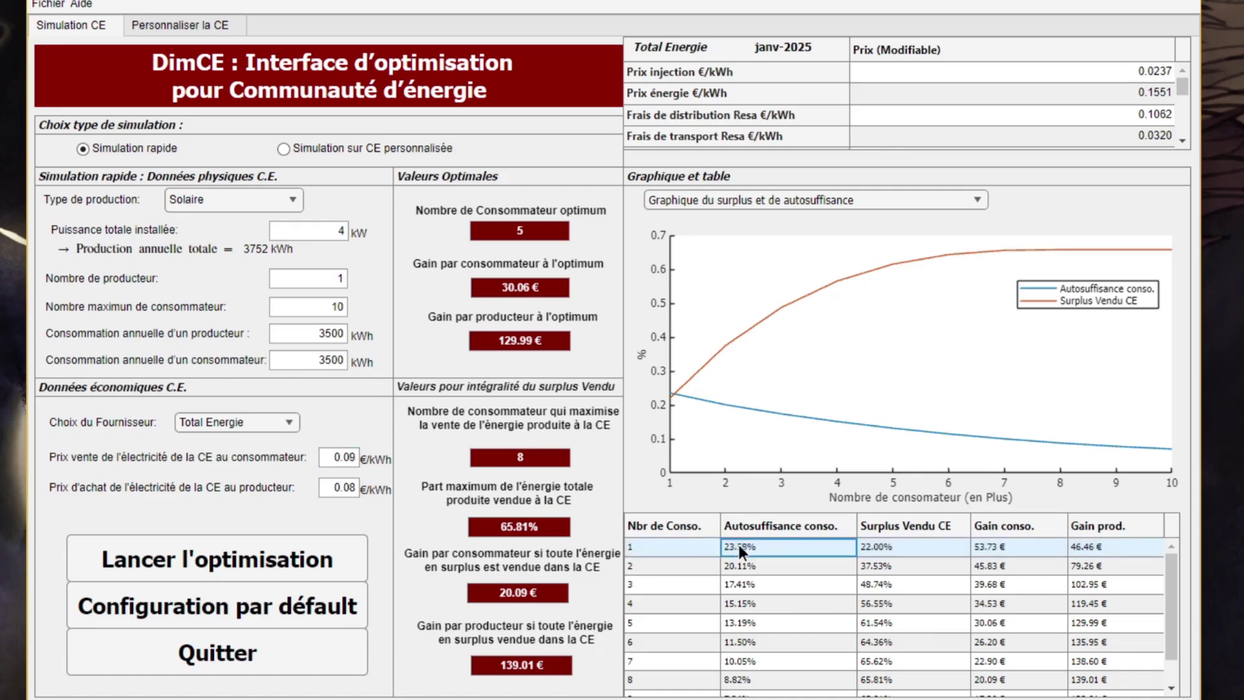
pyautogui.click(337, 454)
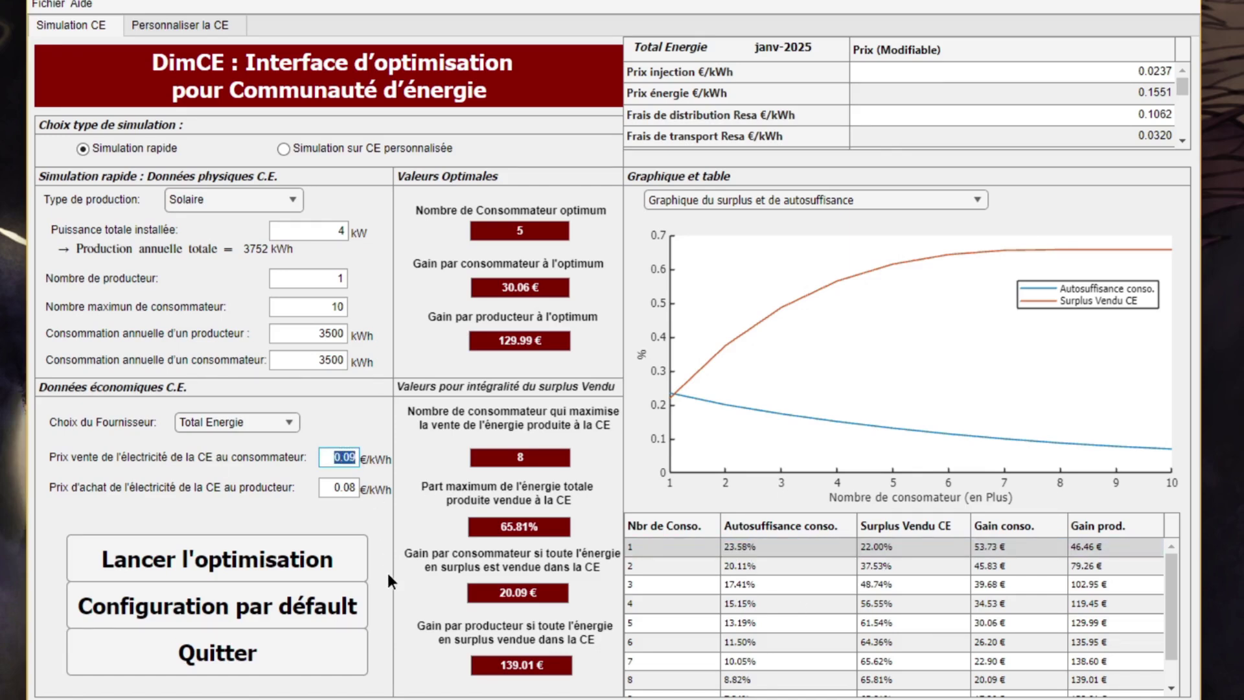
pyautogui.click(115, 487)
pyautogui.moveTo(336, 487); pyautogui.dragTo(363, 488)
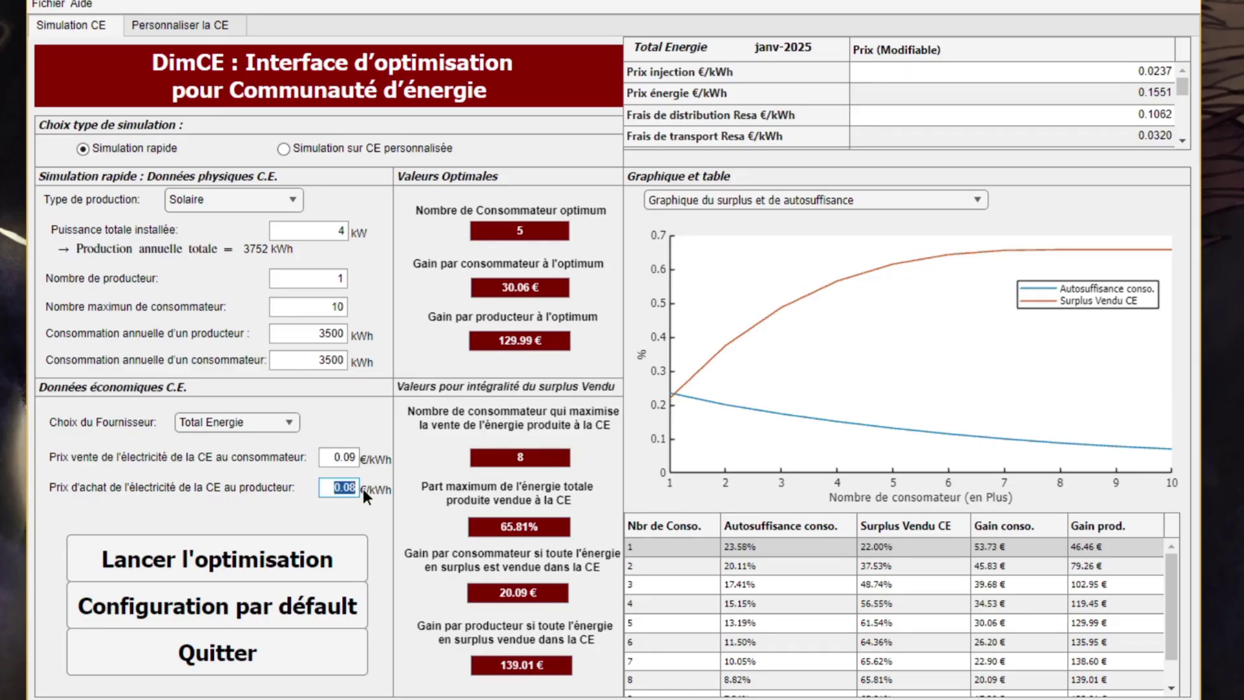
pyautogui.click(737, 545)
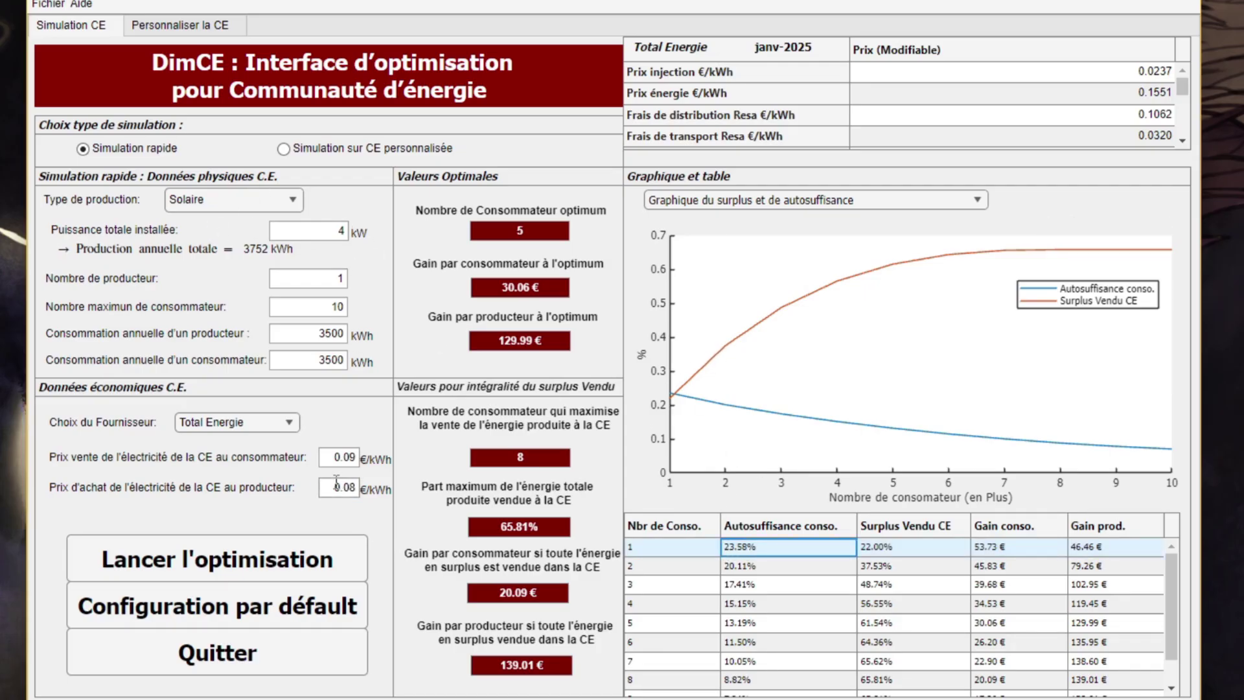
pyautogui.doubleClick(357, 487)
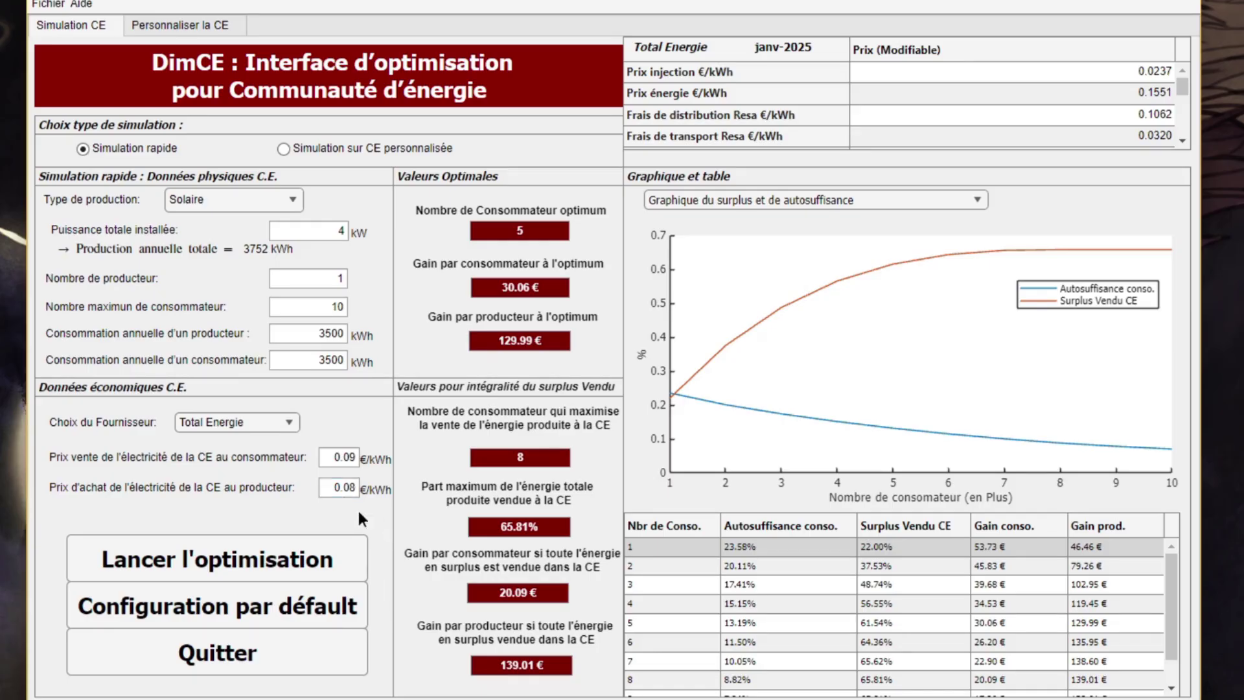
pyautogui.click(357, 507)
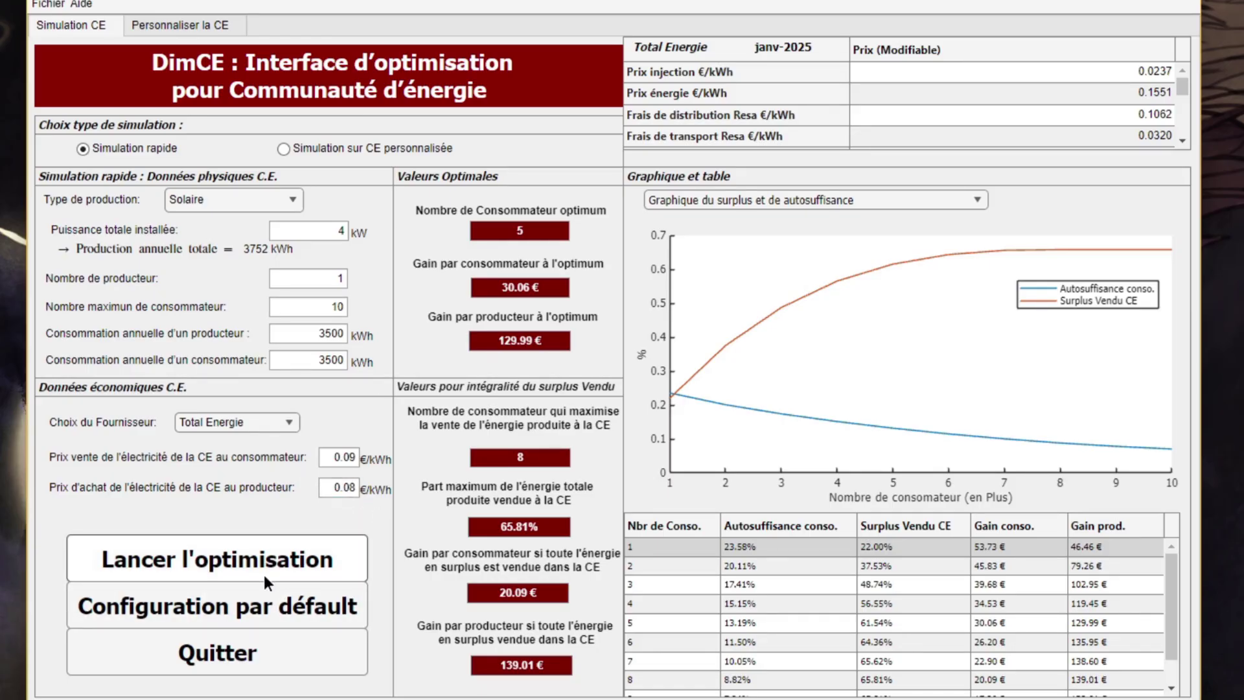
pyautogui.moveTo(348, 487); pyautogui.dragTo(356, 486)
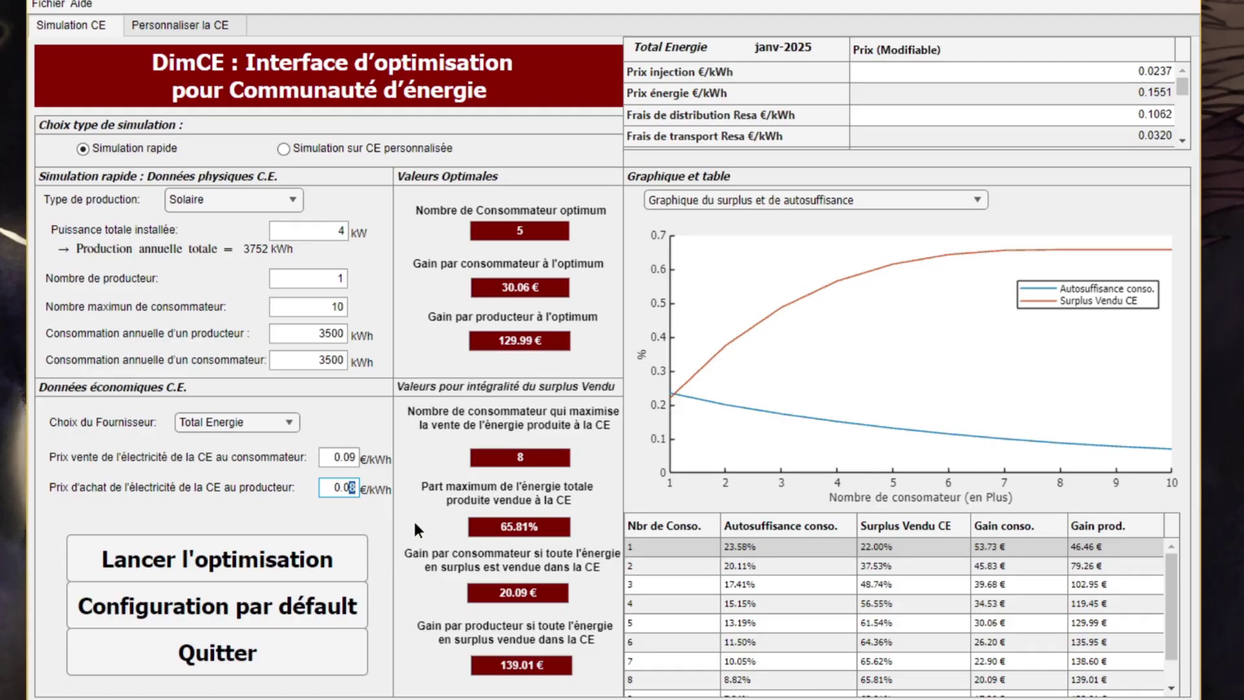
pyautogui.click(330, 503)
# Show the graph "Graphique du Gain des Producteurs et des Consommateurs" and check it against the community's sale and purchase prices
pyautogui.click(977, 200)
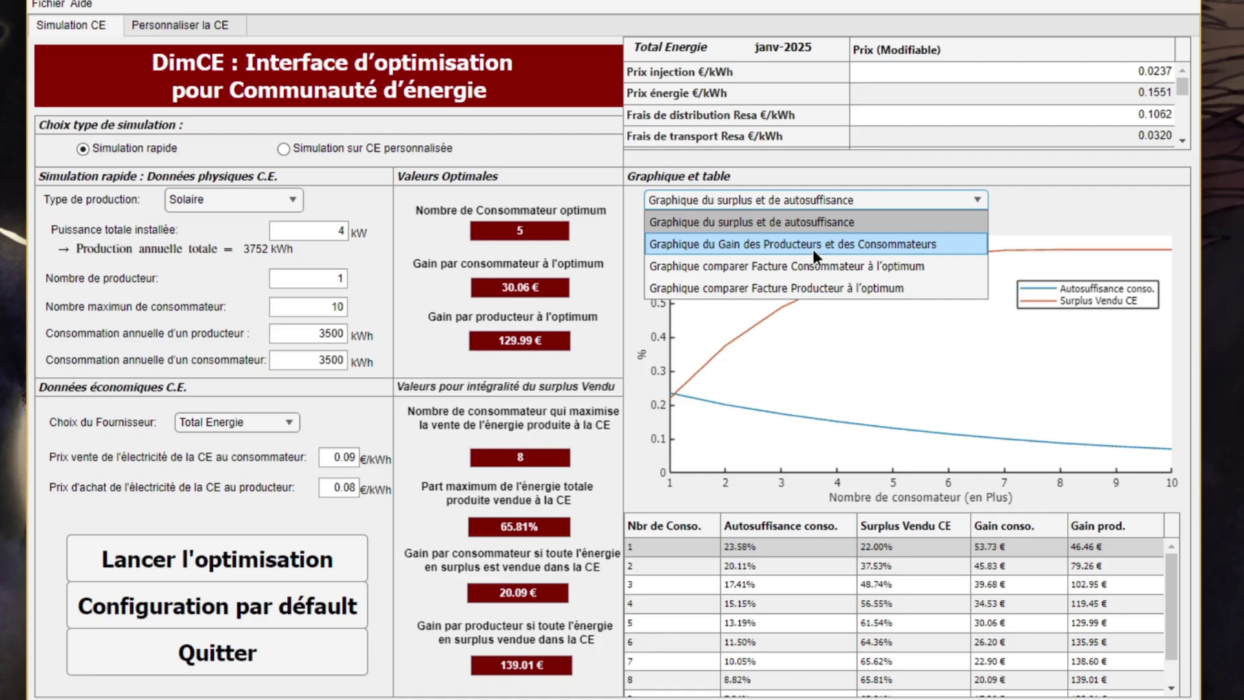
pyautogui.click(776, 237)
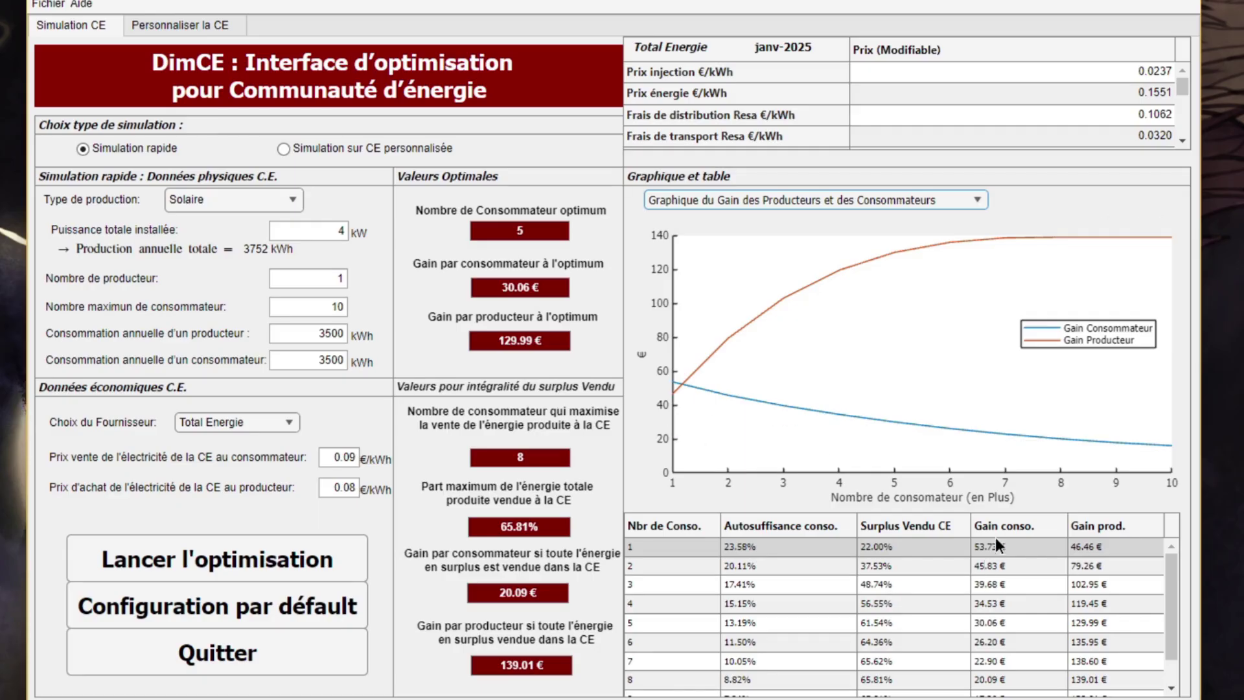
pyautogui.moveTo(332, 458); pyautogui.dragTo(356, 487)
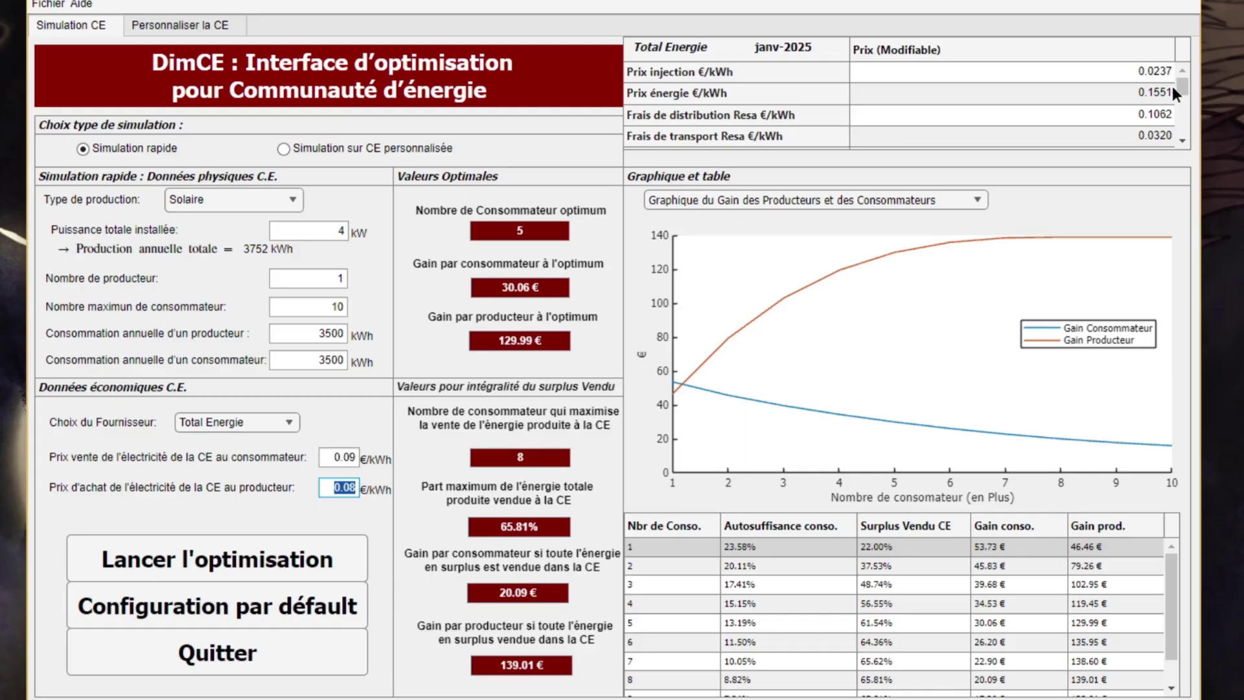
# Set the Total Energie injection price to 0.03 €/kWh in the modifiable price table
pyautogui.moveTo(1183, 88)
pyautogui.mouseDown()
pyautogui.moveTo(1181, 127)
pyautogui.moveTo(1184, 76)
pyautogui.mouseUp()
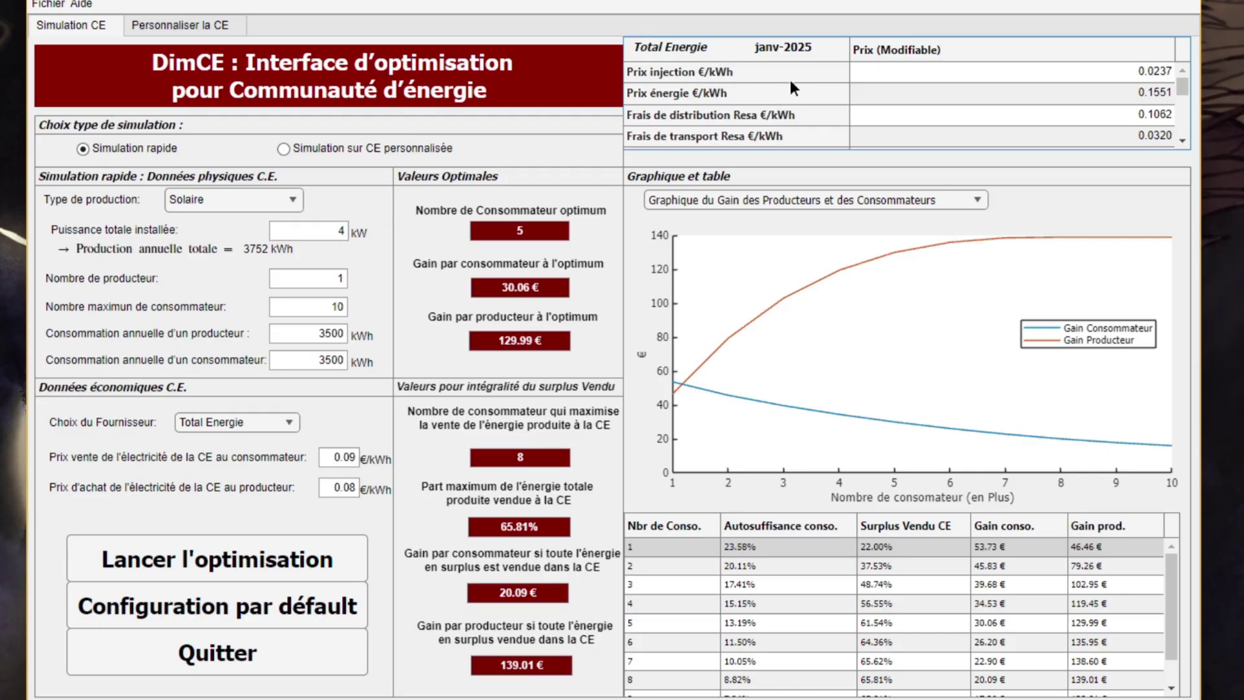
pyautogui.doubleClick(1157, 73)
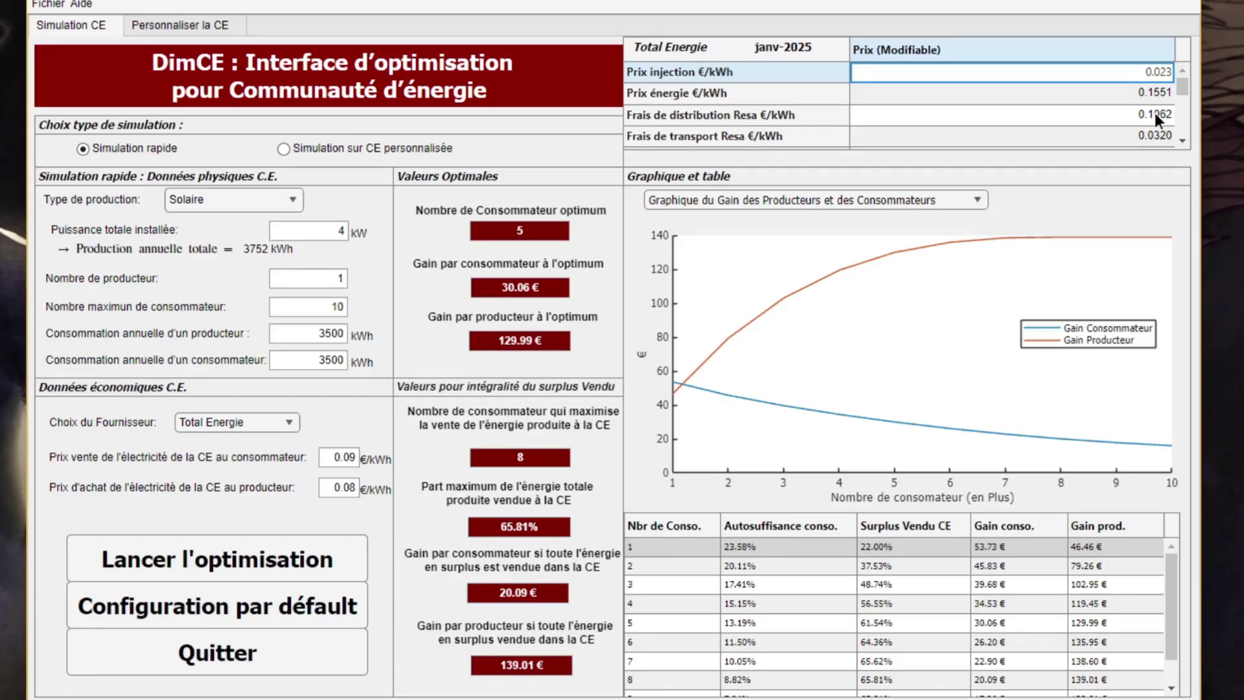
pyautogui.press('BackSpace')
pyautogui.press('BackSpace')
pyautogui.press('BackSpace')
pyautogui.write('3')
pyautogui.press('Return')
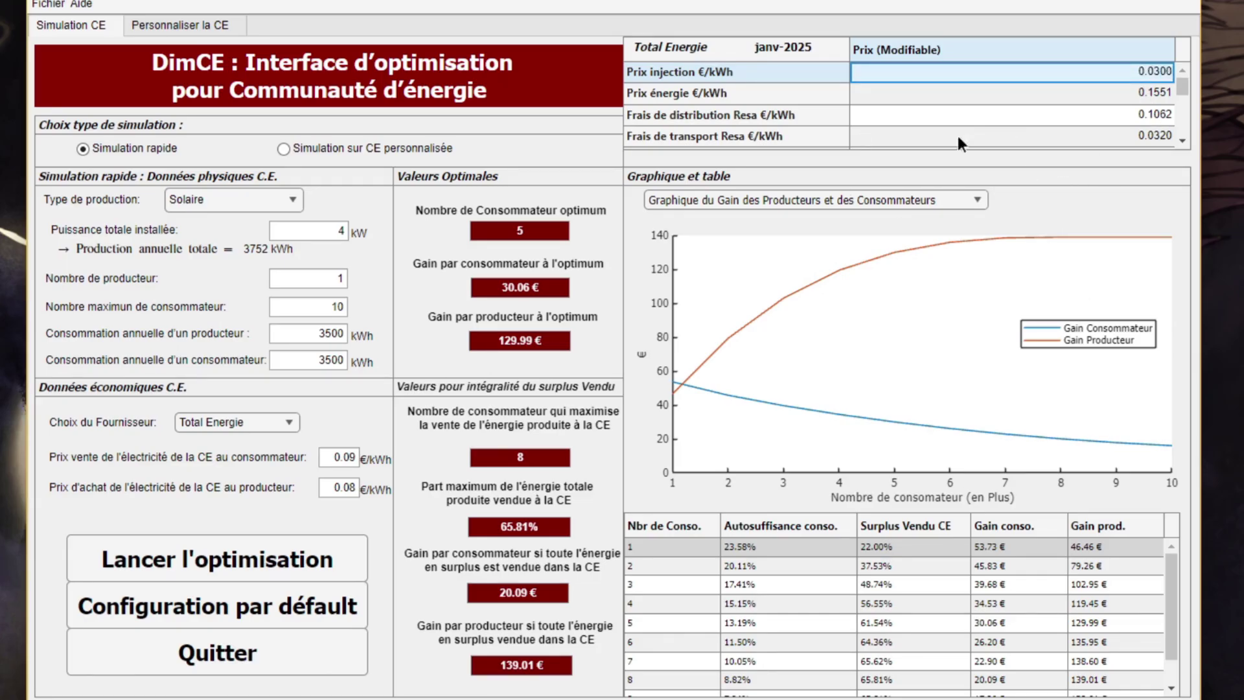
pyautogui.click(227, 570)
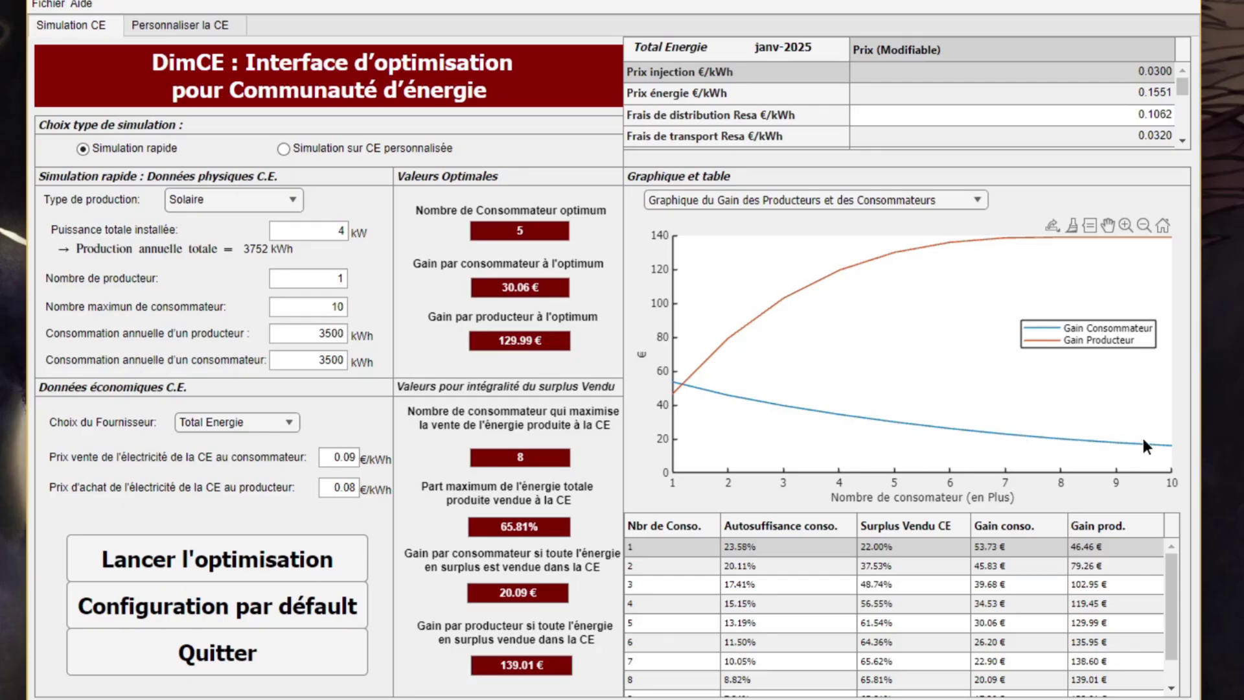
# Examine the gain curves, the optimal number of consumers and the number that maximises energy sales within the community
pyautogui.moveTo(1121, 445)
pyautogui.press('Tab')
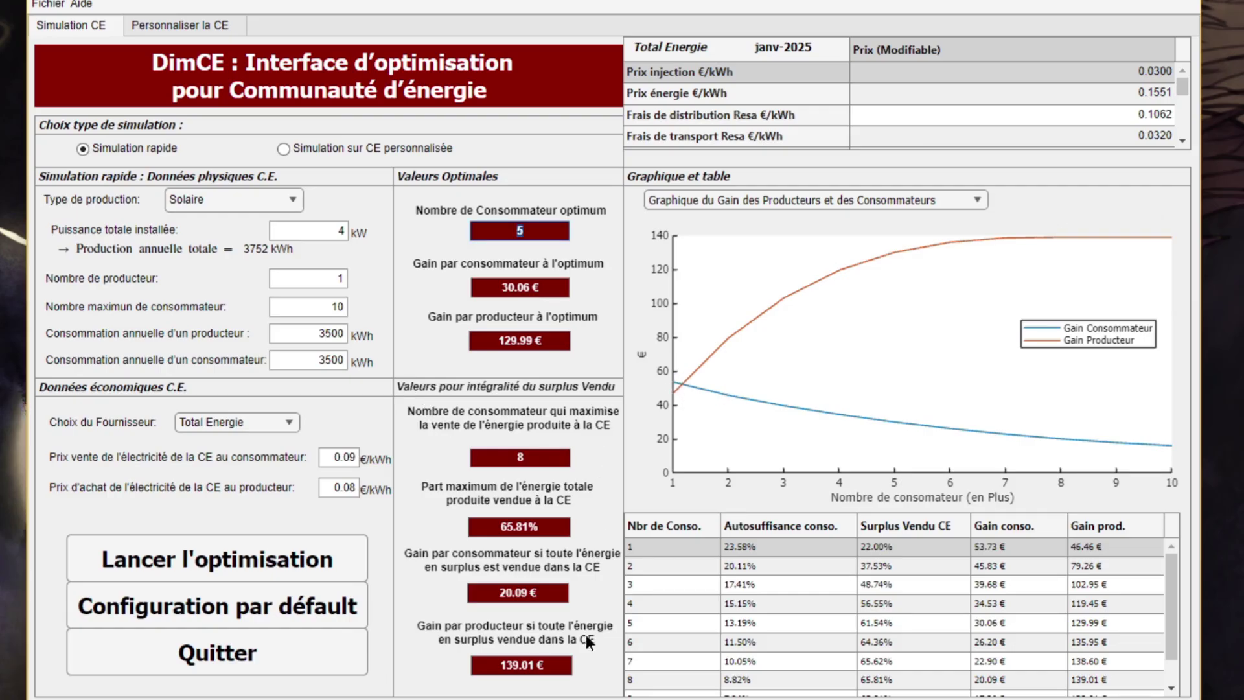
pyautogui.press('Tab')
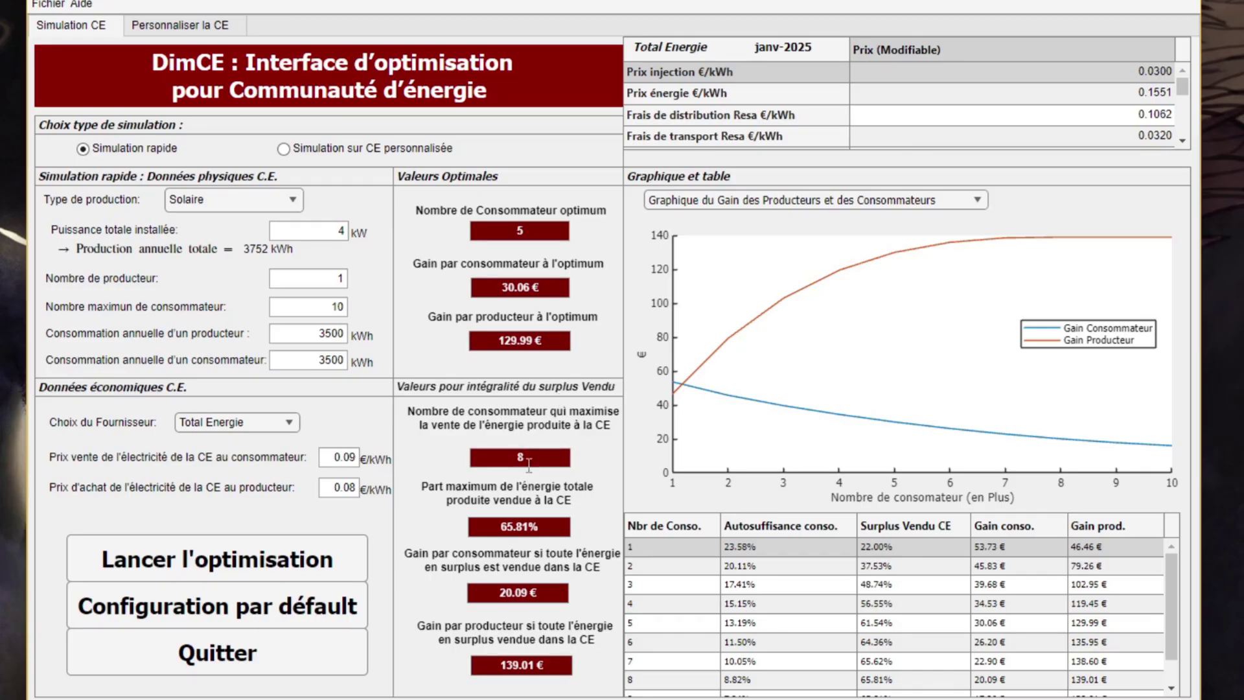
pyautogui.press('Tab')
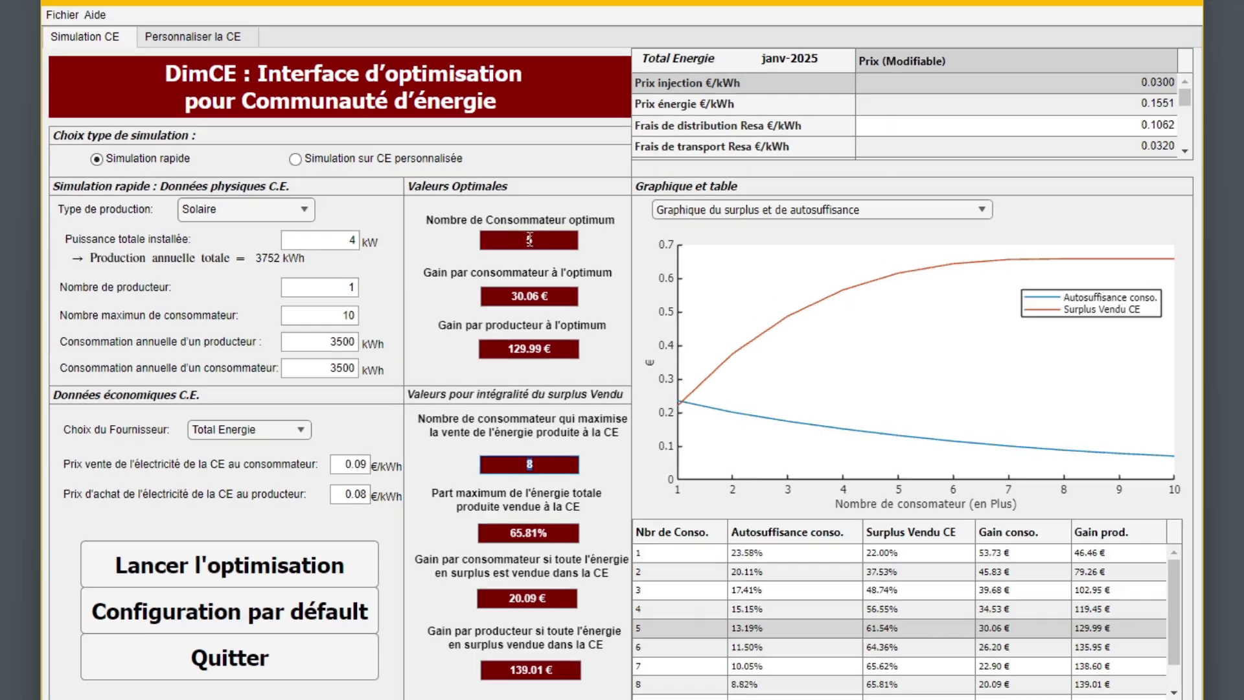
pyautogui.click(536, 231)
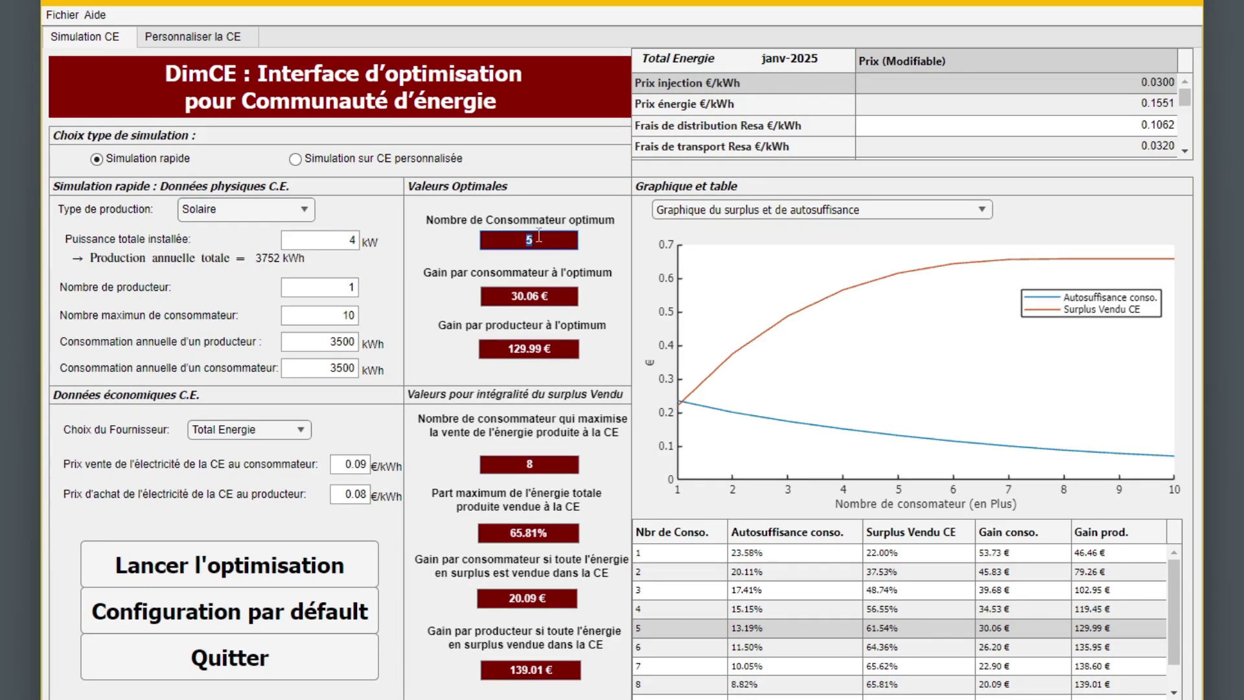
# Compare the optimal number of consumers with the number that maximises community energy sales, and check the gain per consumer at the optimum
pyautogui.click(519, 463)
pyautogui.click(545, 240)
pyautogui.click(543, 464)
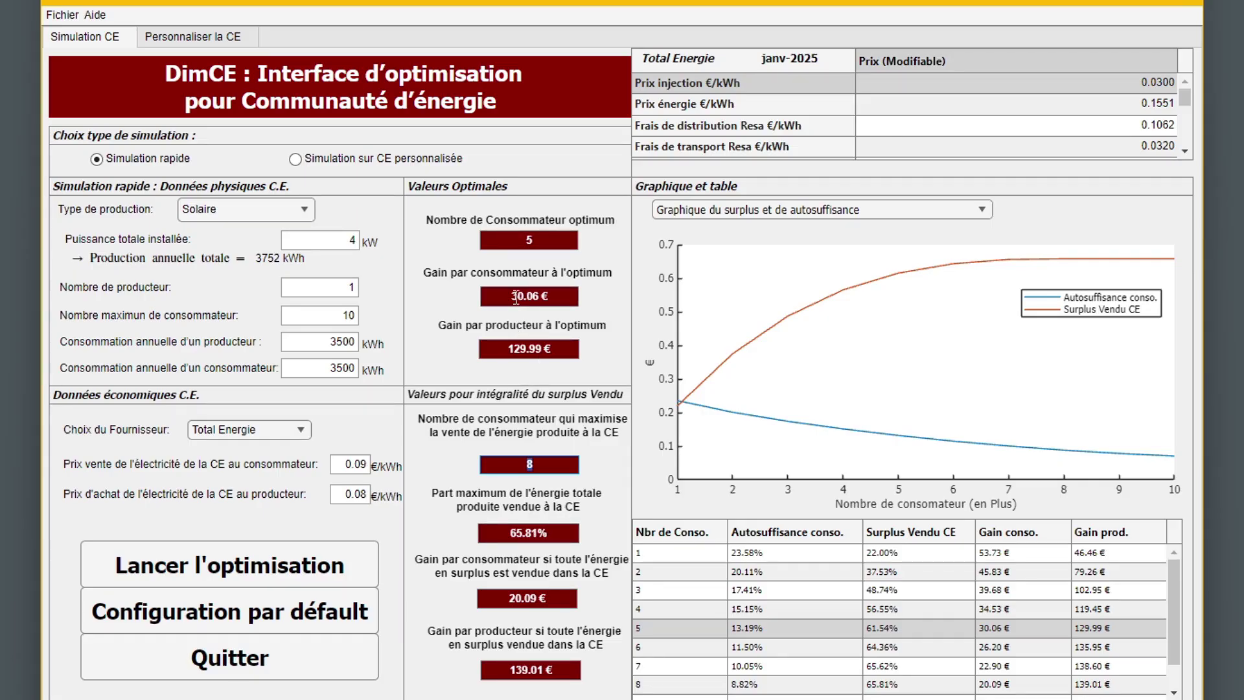
pyautogui.moveTo(511, 295); pyautogui.dragTo(564, 297)
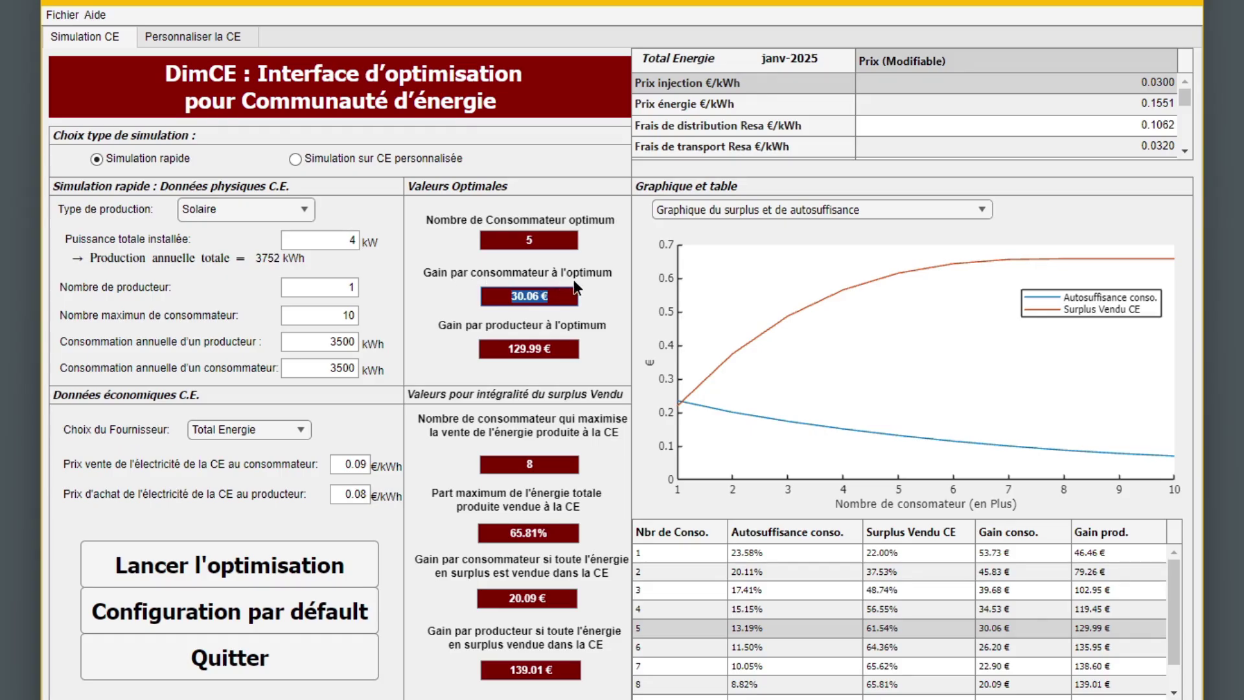
pyautogui.press('Tab')
# Set the Total Energie injection price to 0.08 €/kWh to match the community's purchase price from the producer, and rerun the optimisation
pyautogui.click(1160, 82)
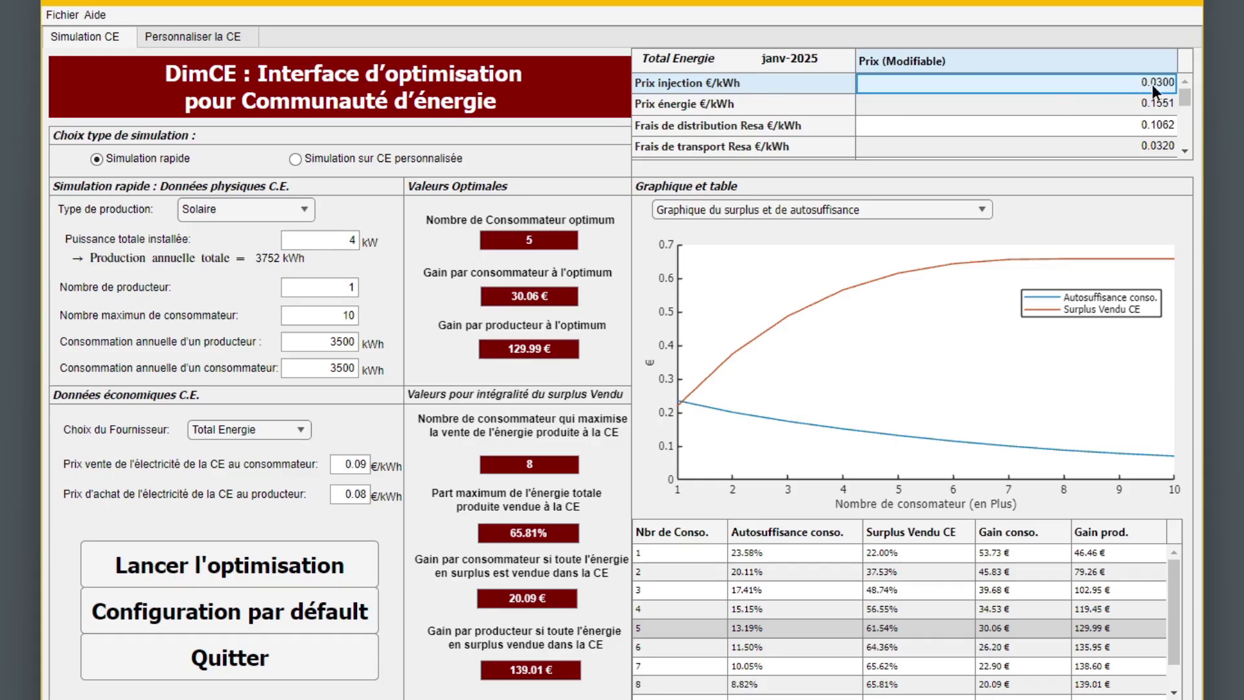
pyautogui.doubleClick(1160, 84)
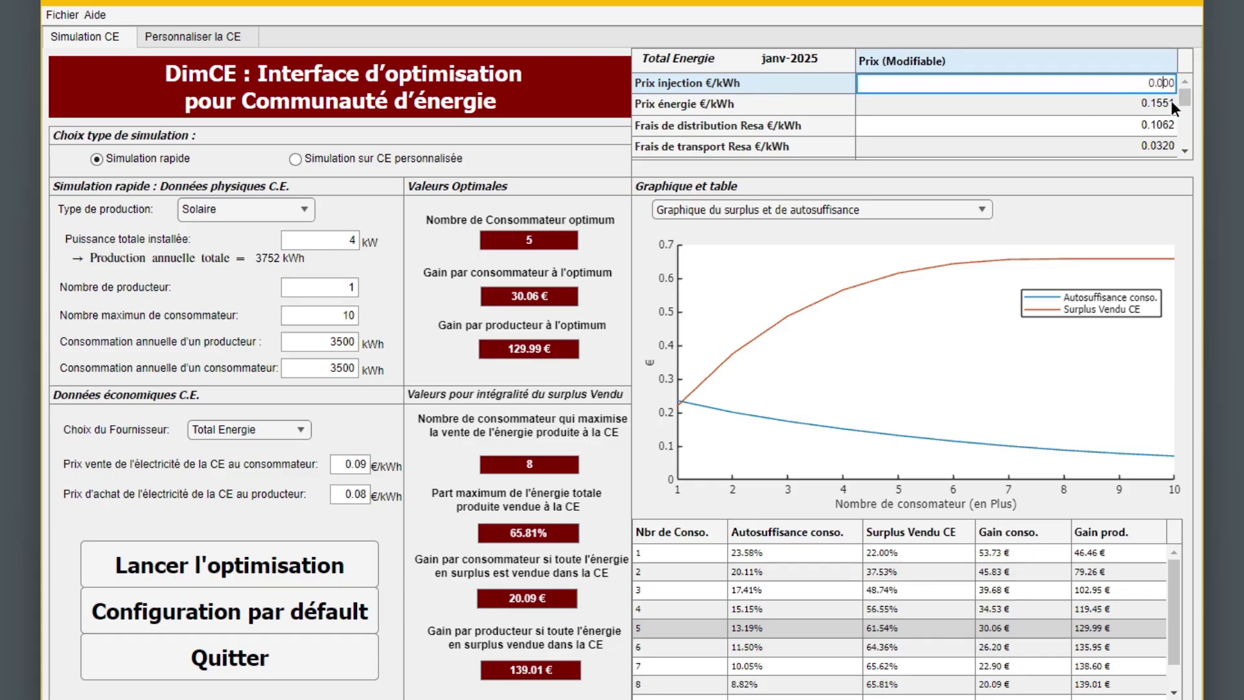
pyautogui.doubleClick(350, 494)
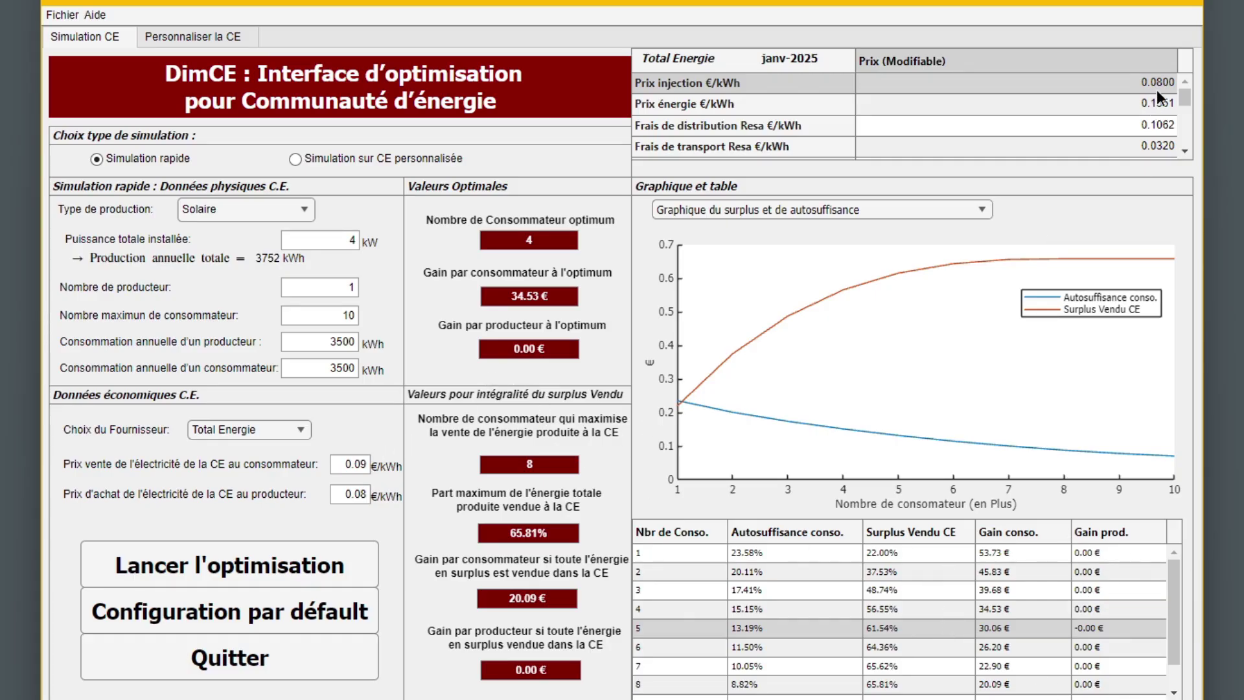
# Restore the default Total Energie prices by switching to another supplier and back, and rerun the optimisation
pyautogui.click(266, 430)
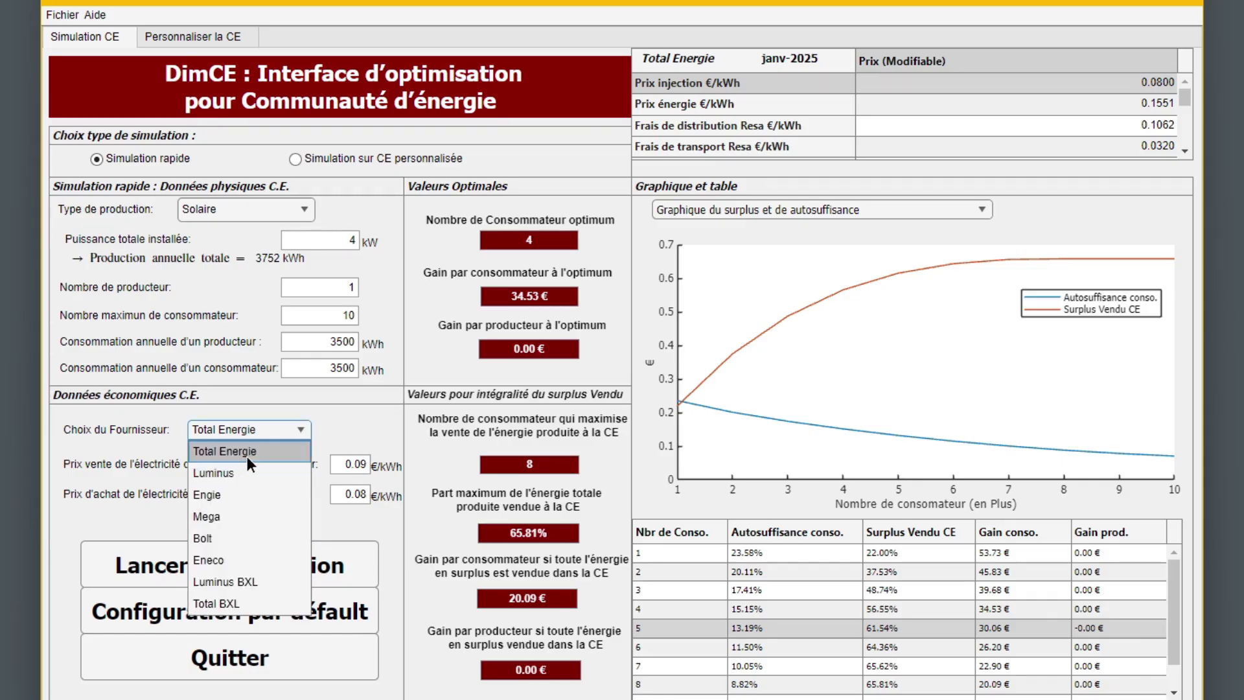
pyautogui.click(245, 468)
pyautogui.click(251, 426)
pyautogui.click(251, 451)
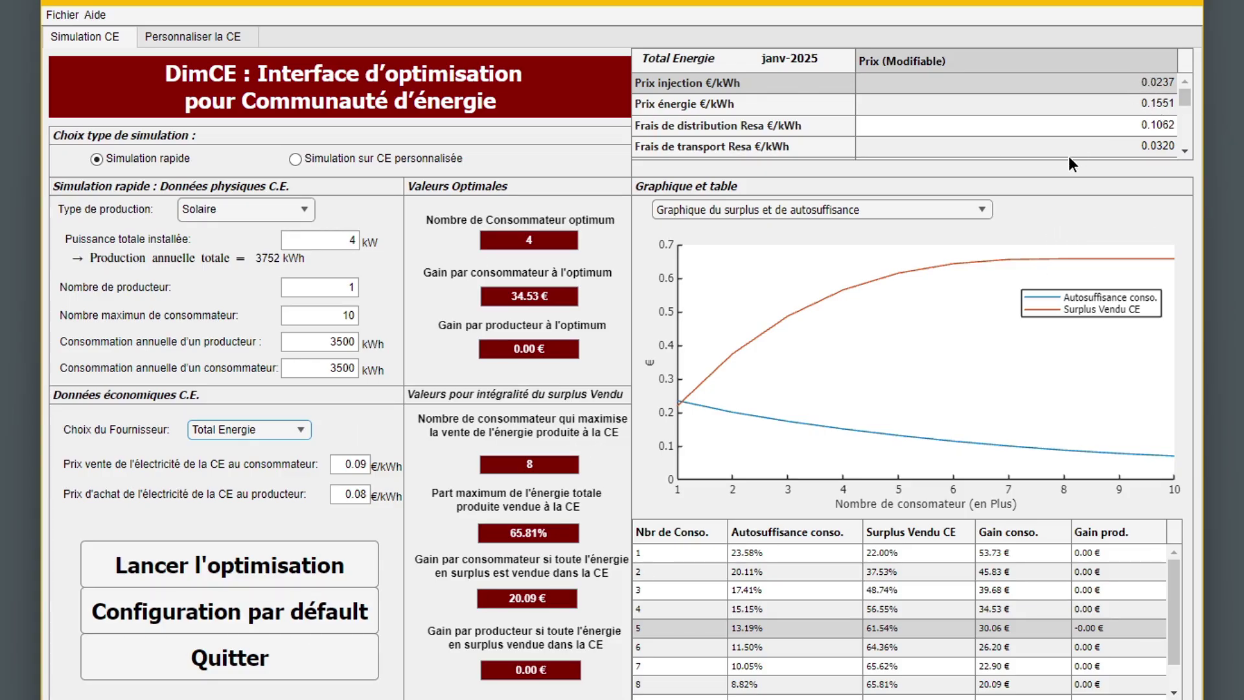
pyautogui.click(274, 567)
pyautogui.click(623, 414)
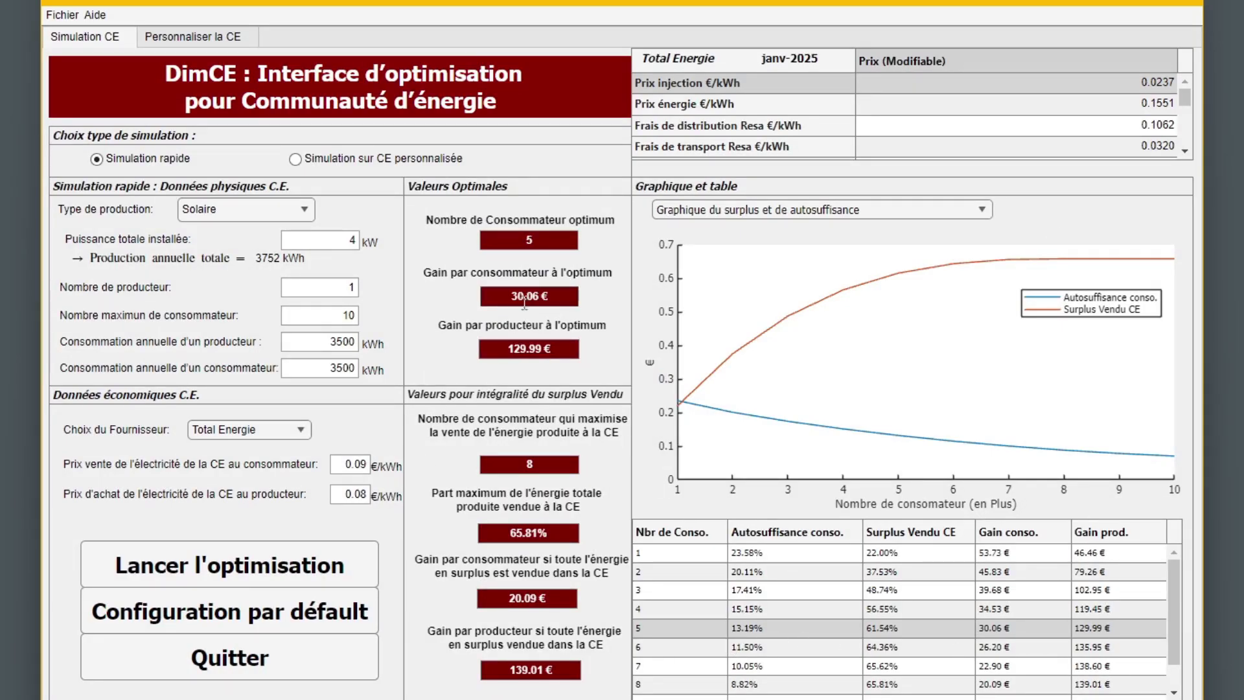
# Review the optimal number of consumers, the gain per consumer at the optimum and the producer's gain when the whole surplus is sold
pyautogui.moveTo(505, 670); pyautogui.dragTo(555, 671)
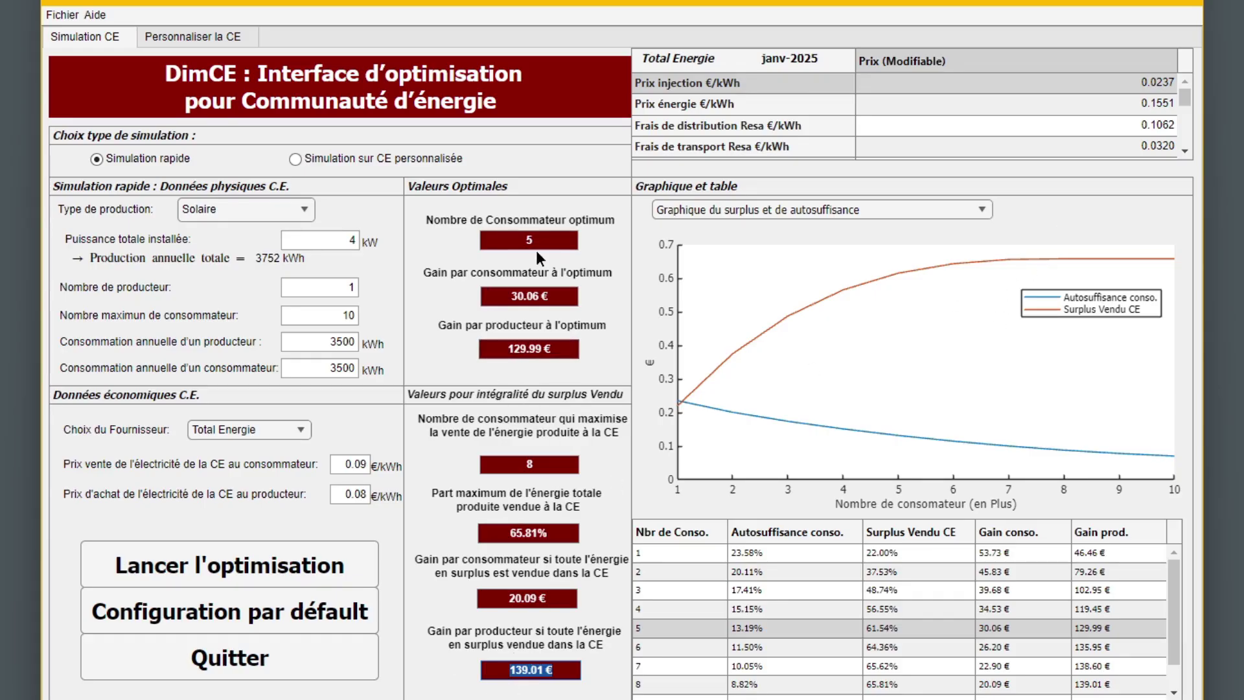
pyautogui.doubleClick(551, 243)
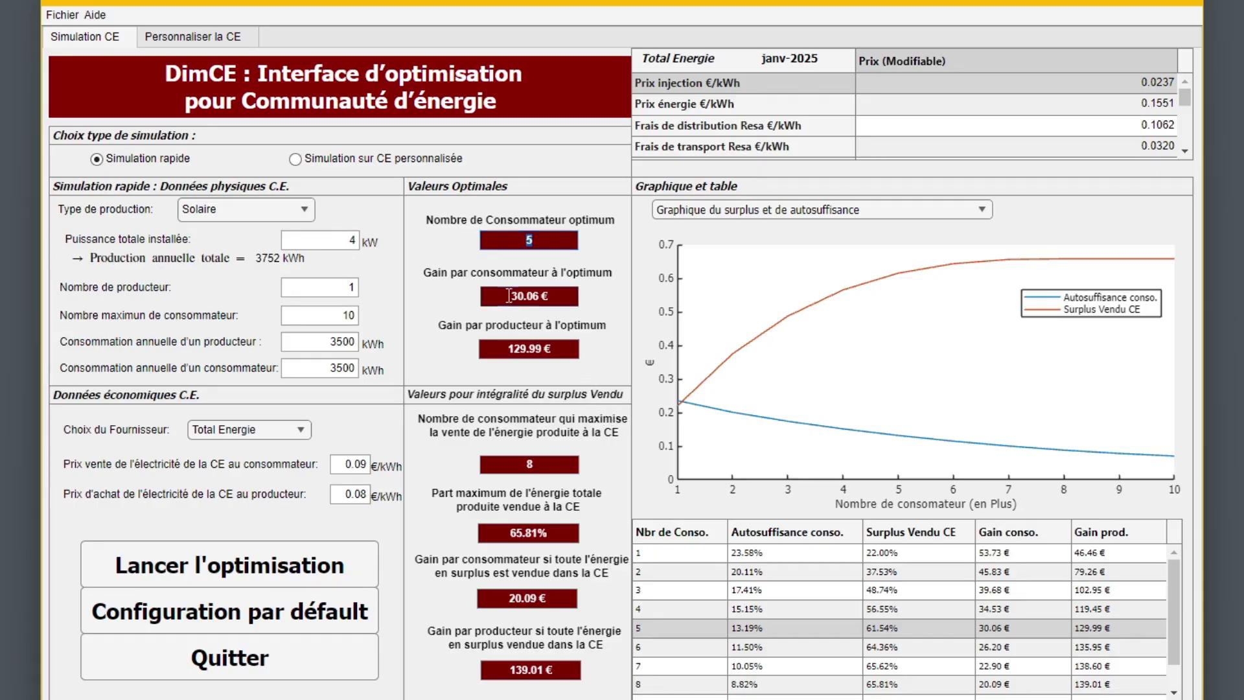
pyautogui.doubleClick(531, 296)
pyautogui.doubleClick(530, 670)
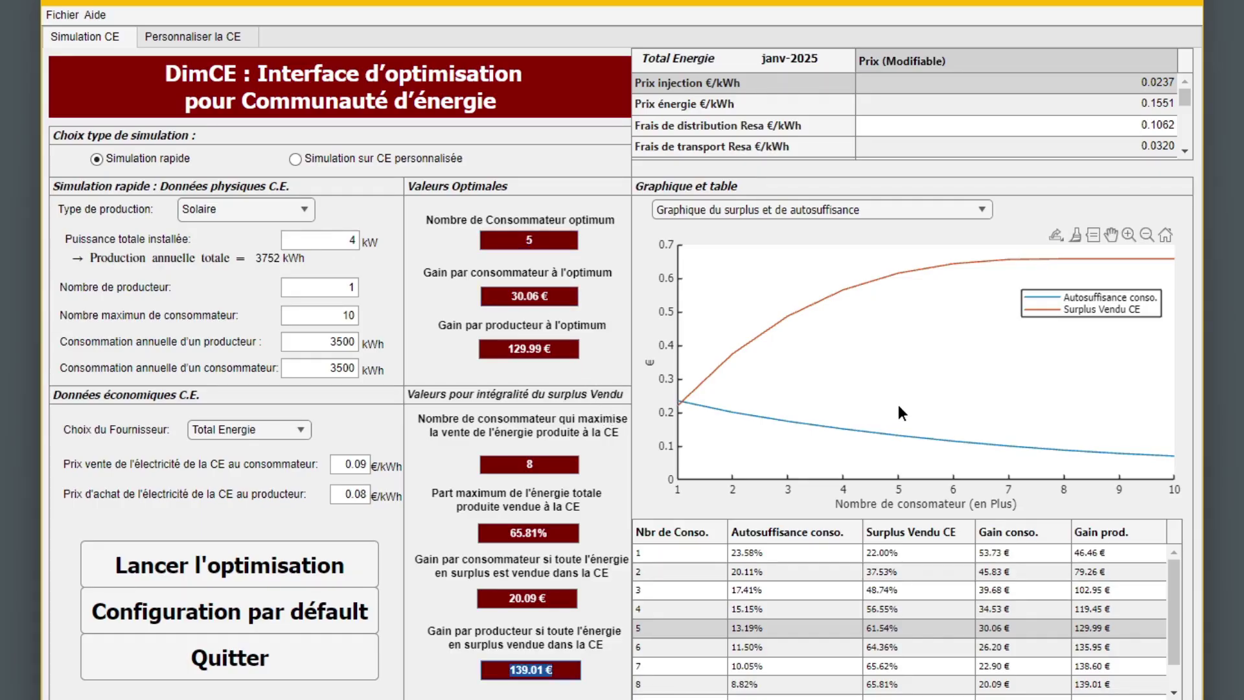
# Reset the simulation to the default configuration and run the optimisation for Eolien production with 4 kW installed
pyautogui.click(275, 617)
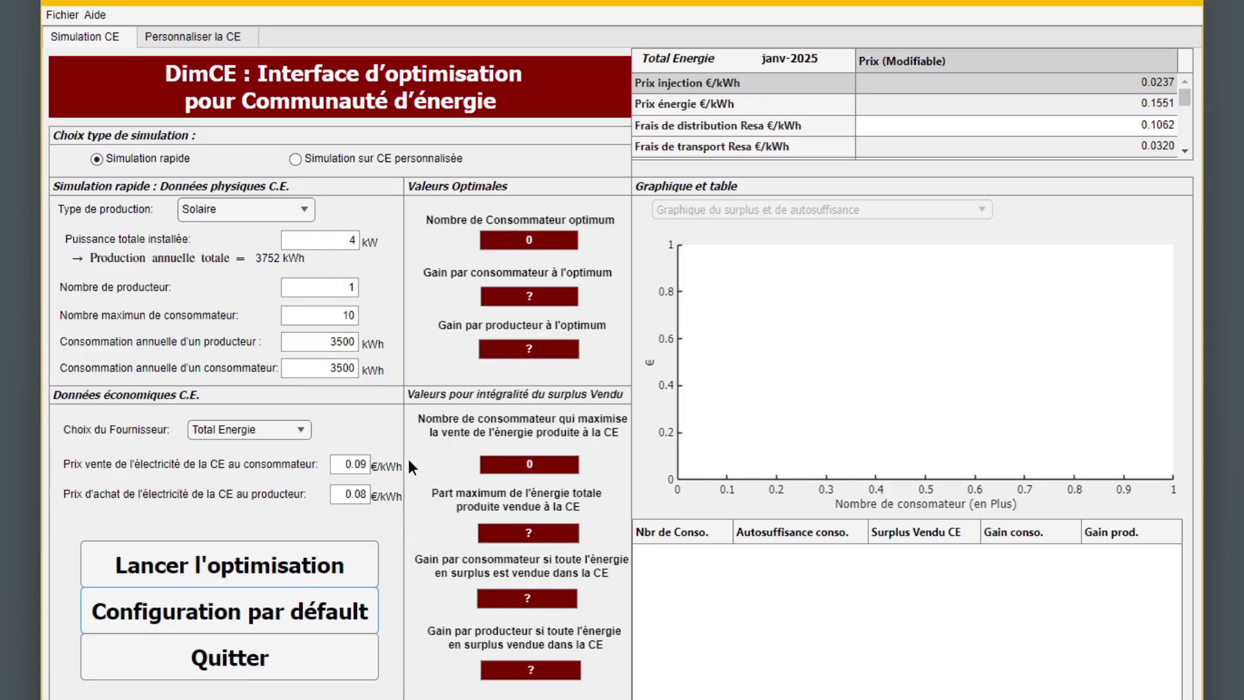
pyautogui.click(303, 209)
pyautogui.click(247, 259)
pyautogui.moveTo(344, 241); pyautogui.dragTo(367, 248)
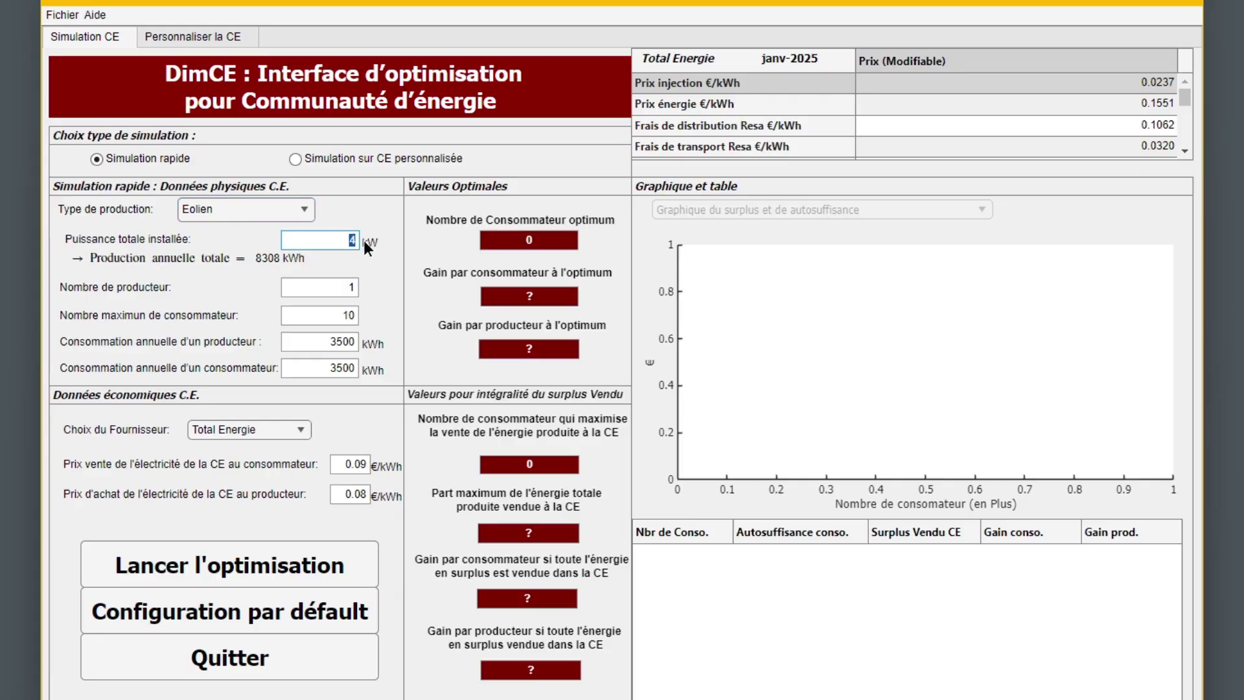
pyautogui.click(280, 565)
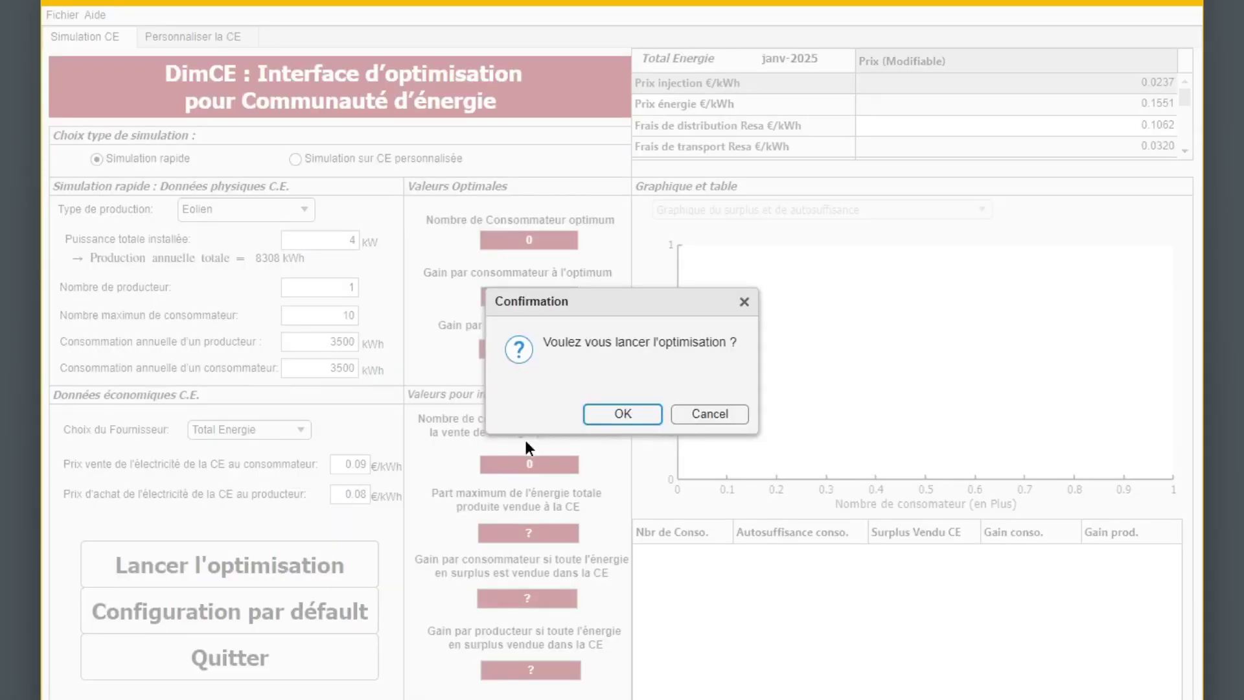
pyautogui.click(626, 414)
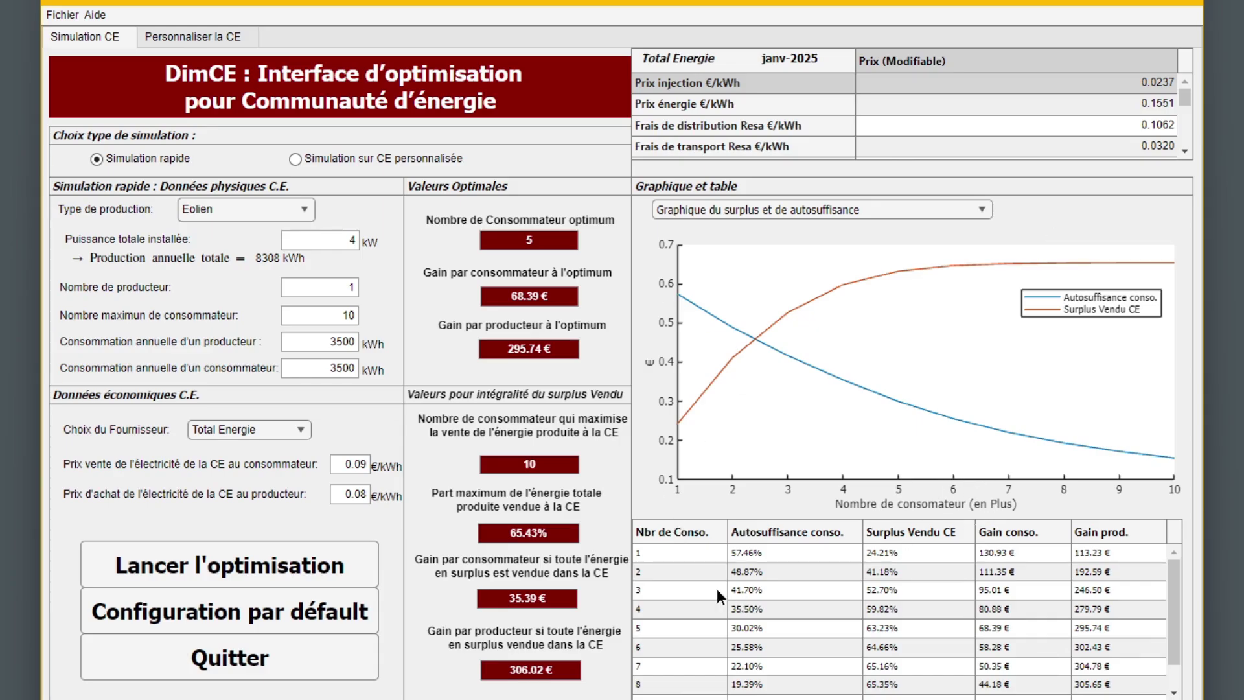
# Change the production type to Cogen/Biometh. and run the optimisation with the same 4 kW installed power
pyautogui.click(261, 210)
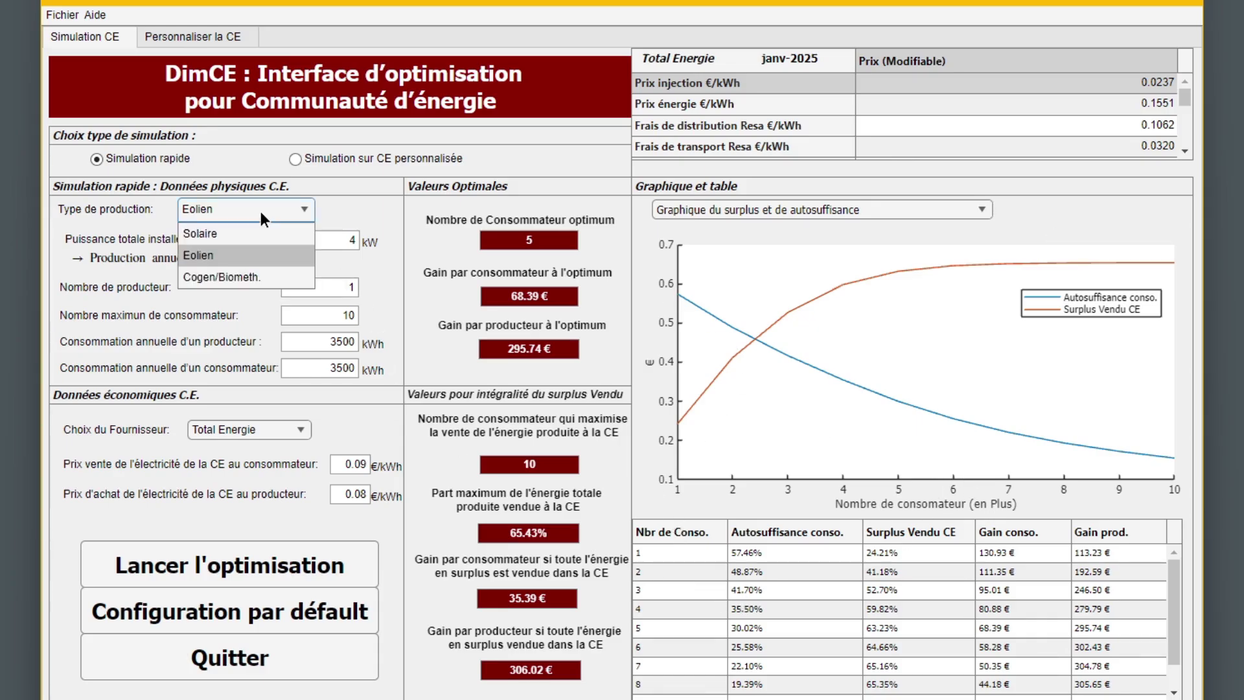
pyautogui.click(234, 279)
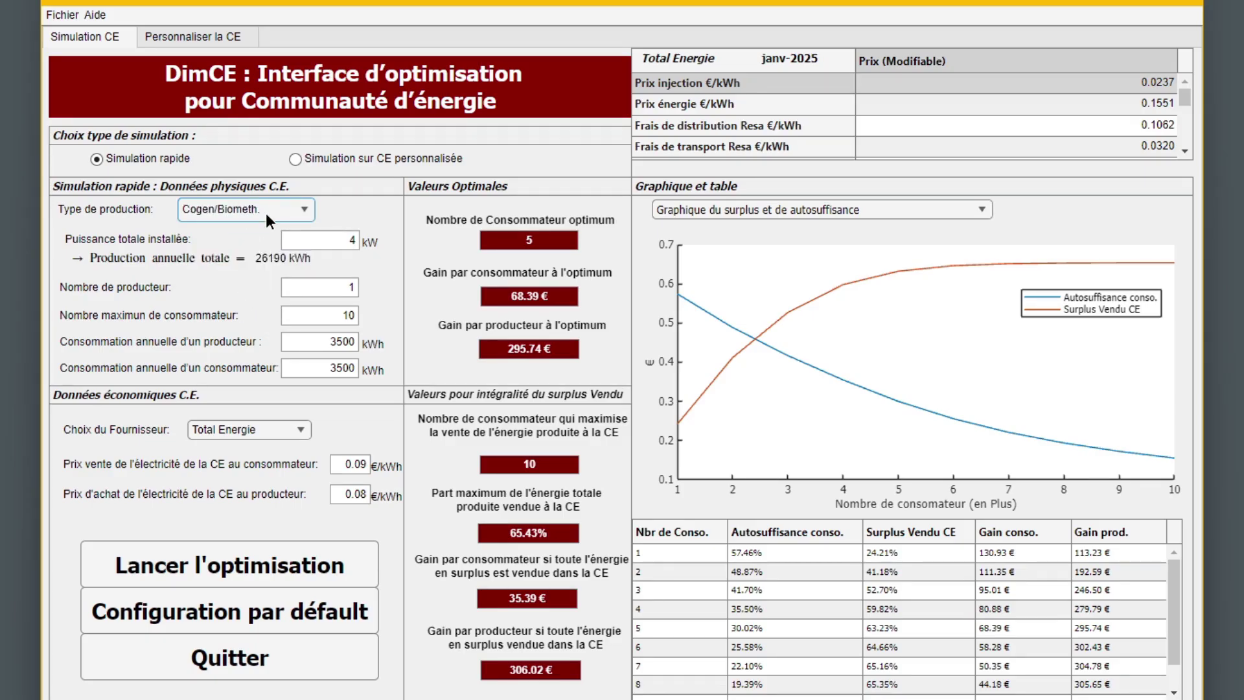
pyautogui.click(303, 581)
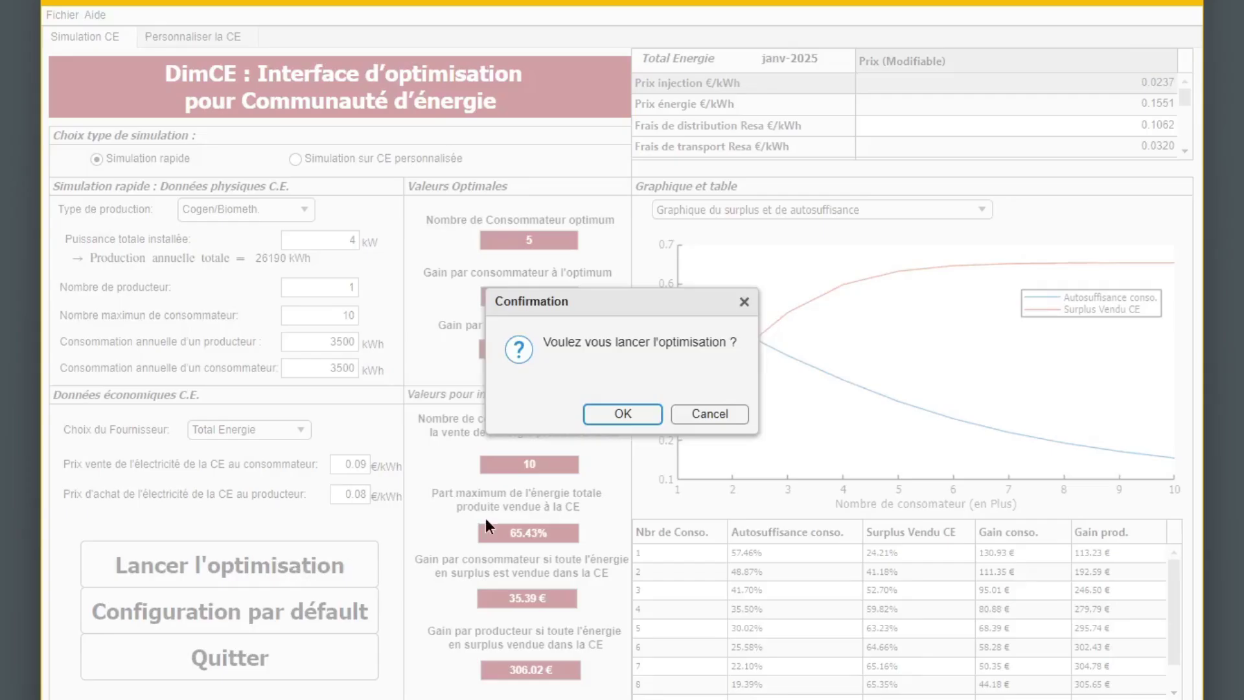
pyautogui.click(627, 414)
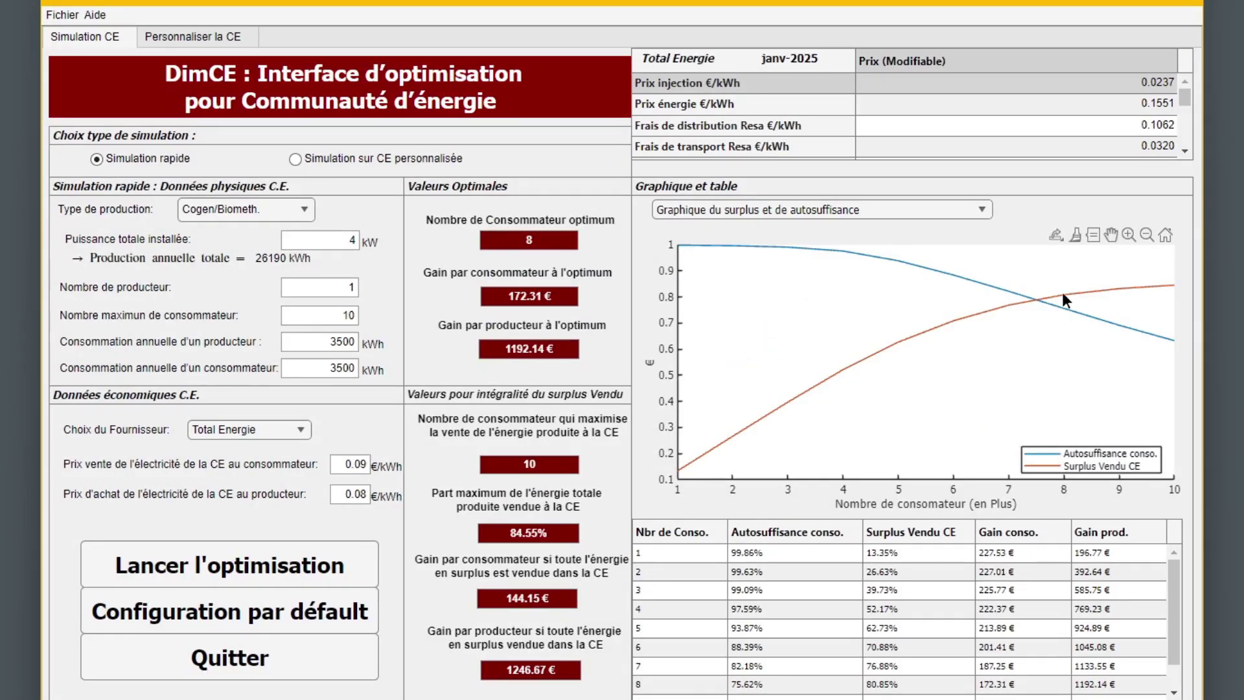